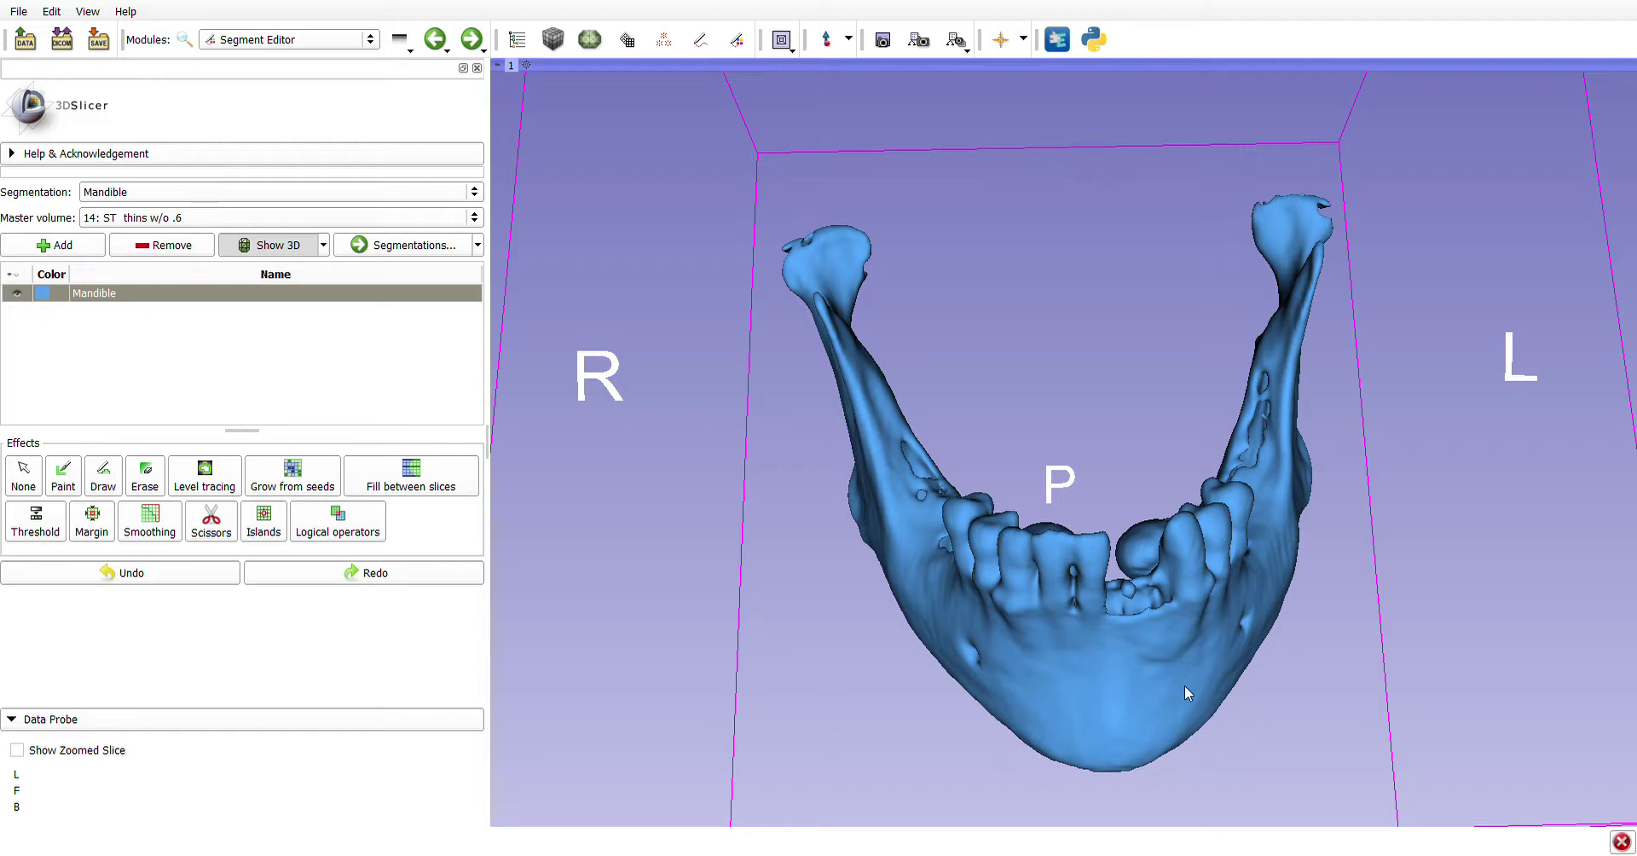
Step: Turn the jaw to a side view and erase a vertical Scissors cut down through one ramus
left_click_drag(1184, 685, 812, 634)
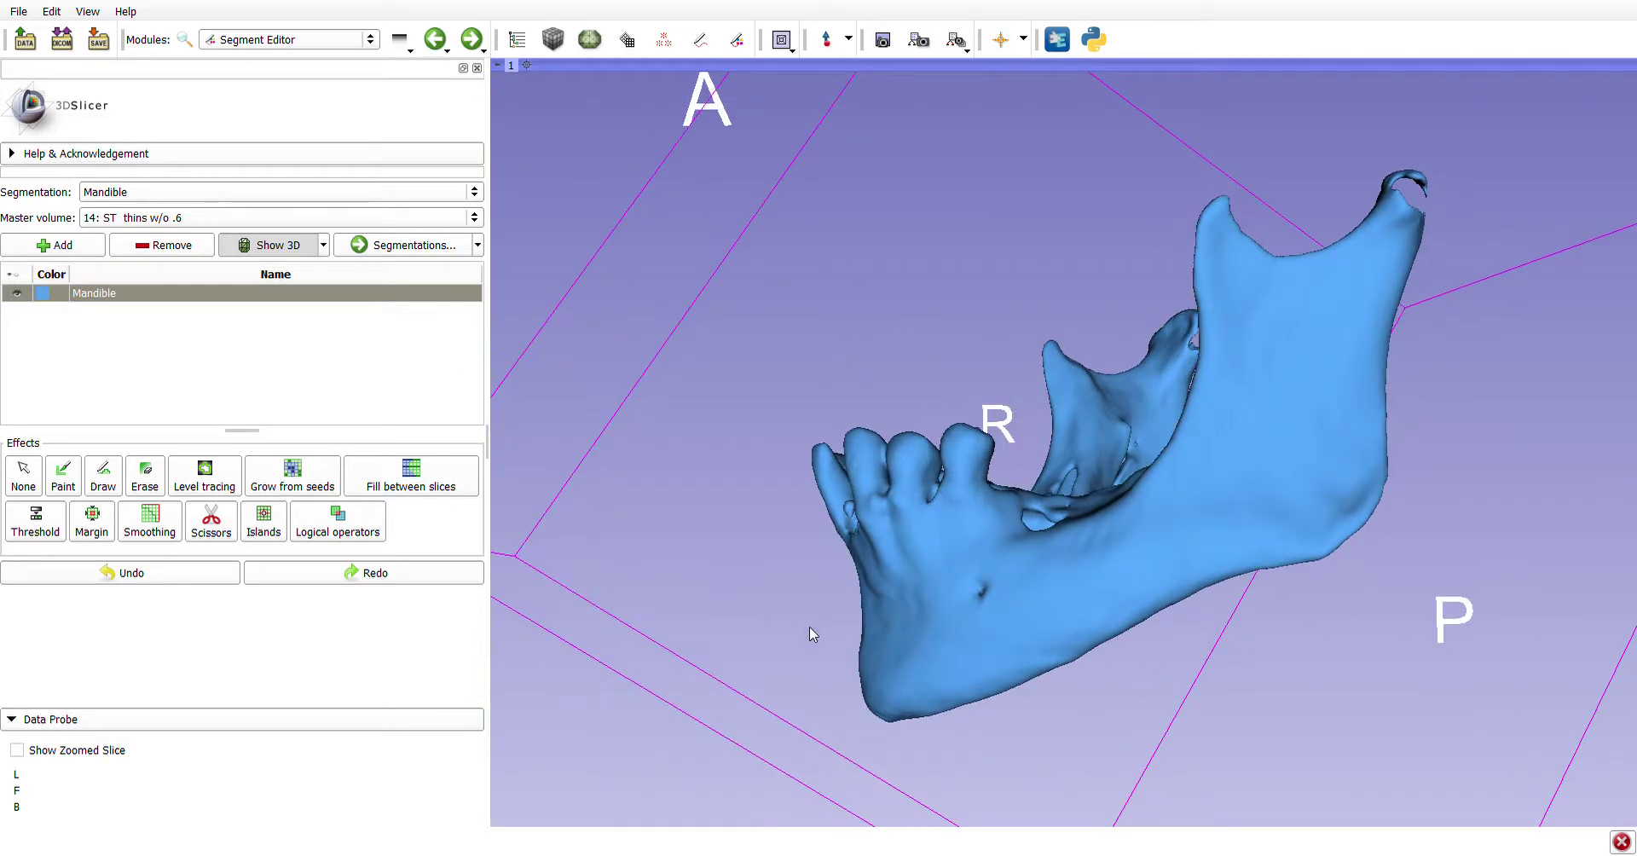
mouse_move(944, 601)
left_mouse_down()
mouse_move(901, 607)
mouse_move(1020, 595)
mouse_move(950, 596)
left_mouse_up()
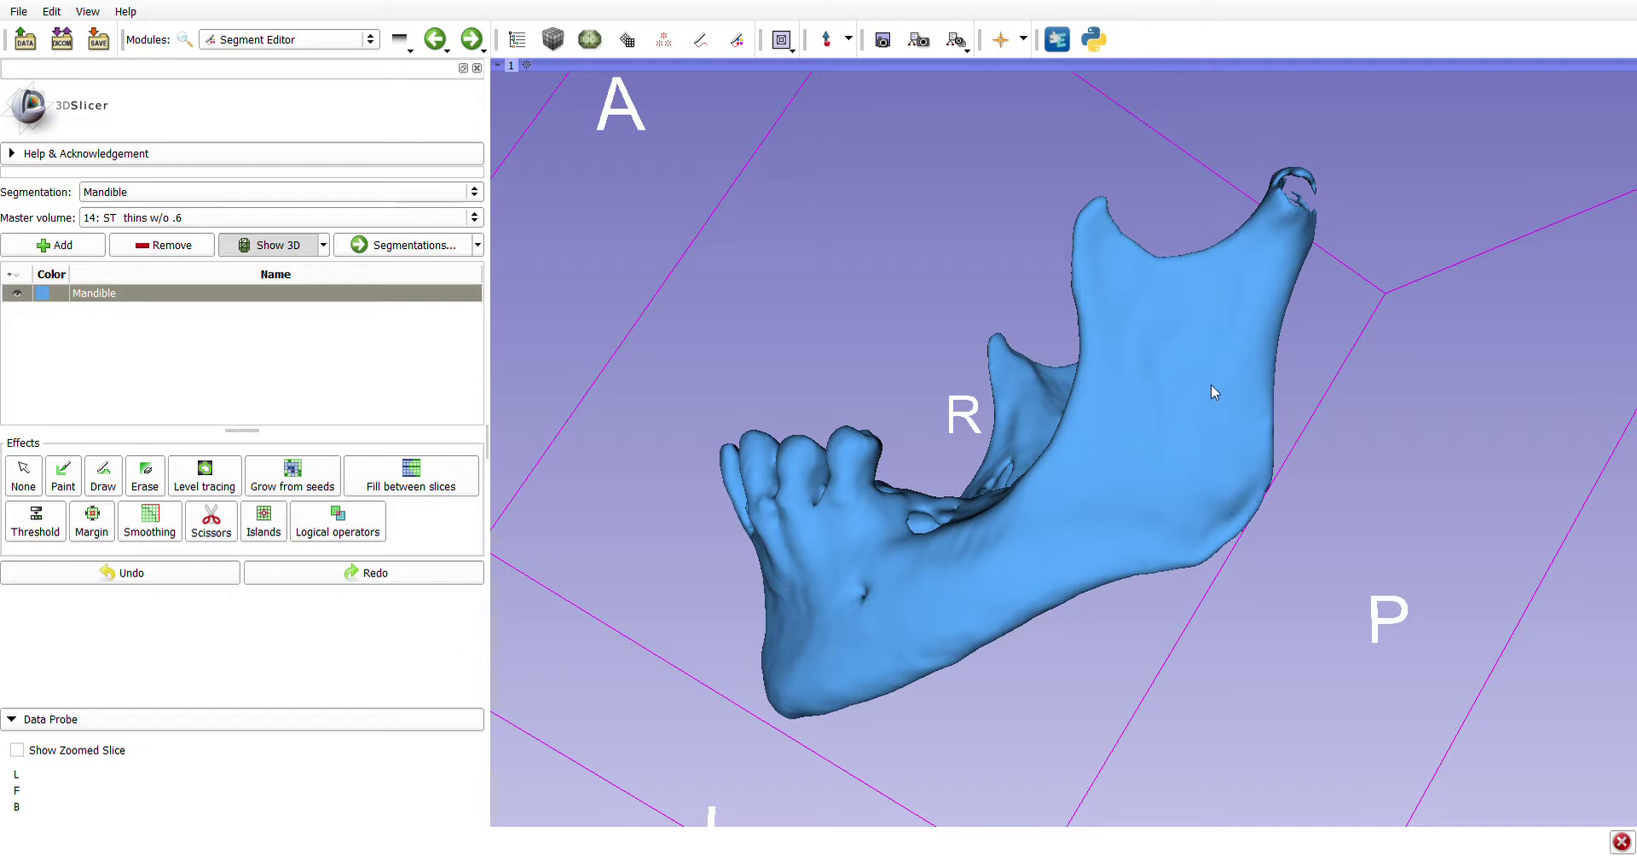
left_click(211, 520)
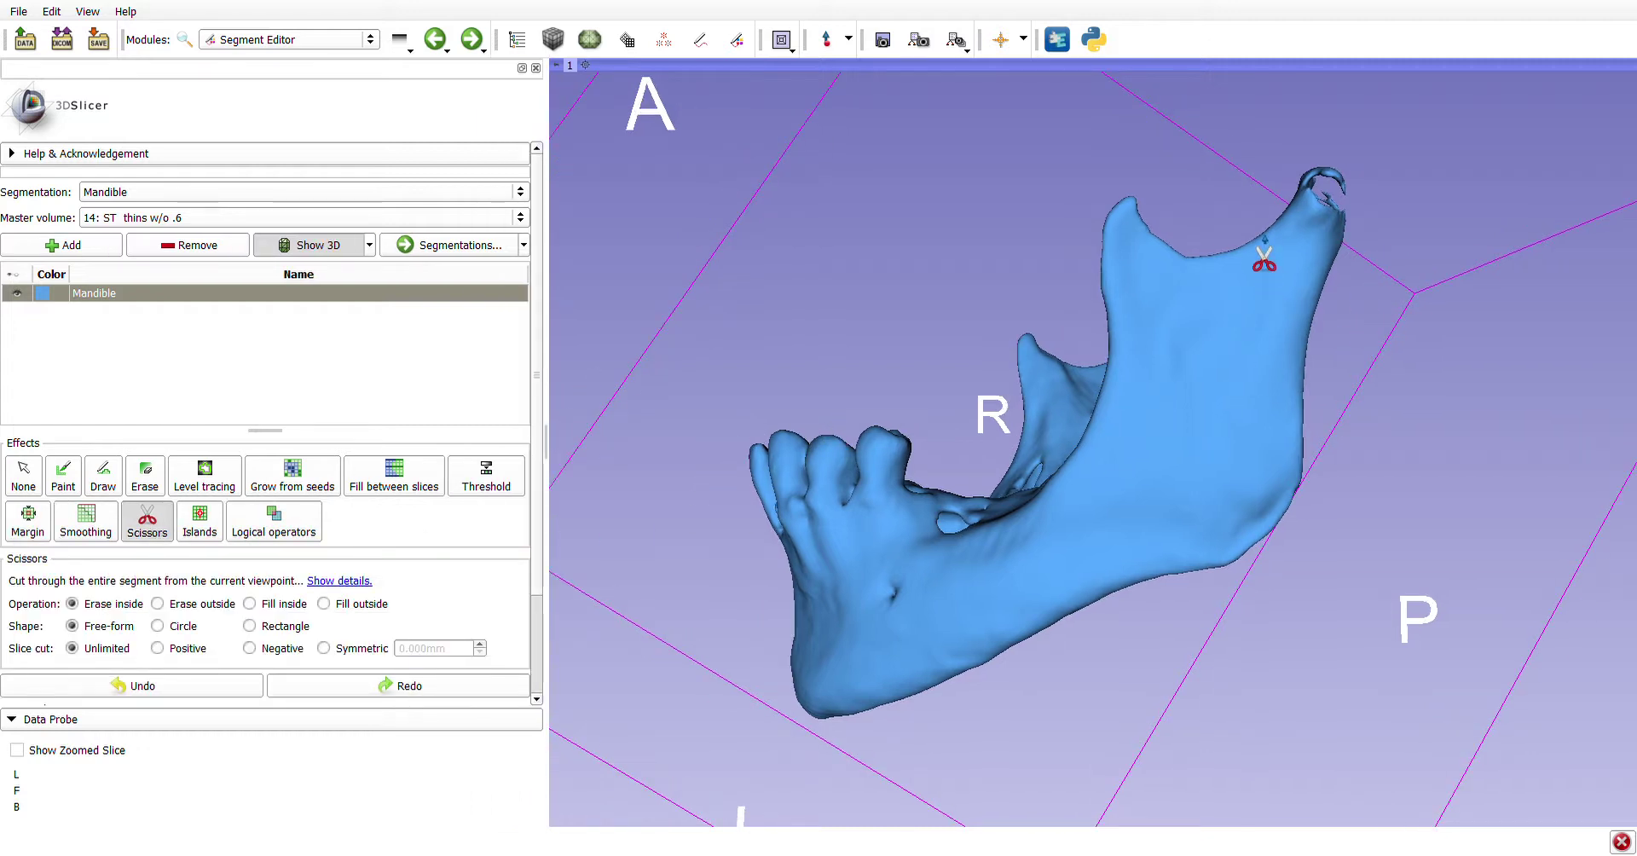
mouse_move(1249, 255)
left_mouse_down()
mouse_move(1238, 426)
mouse_move(1243, 574)
mouse_move(1268, 247)
left_mouse_up()
left_click(23, 474)
Step: Orbit the mandible to inspect the vertical ramus cut from both sides and from inside
left_click_drag(1151, 573, 1636, 772)
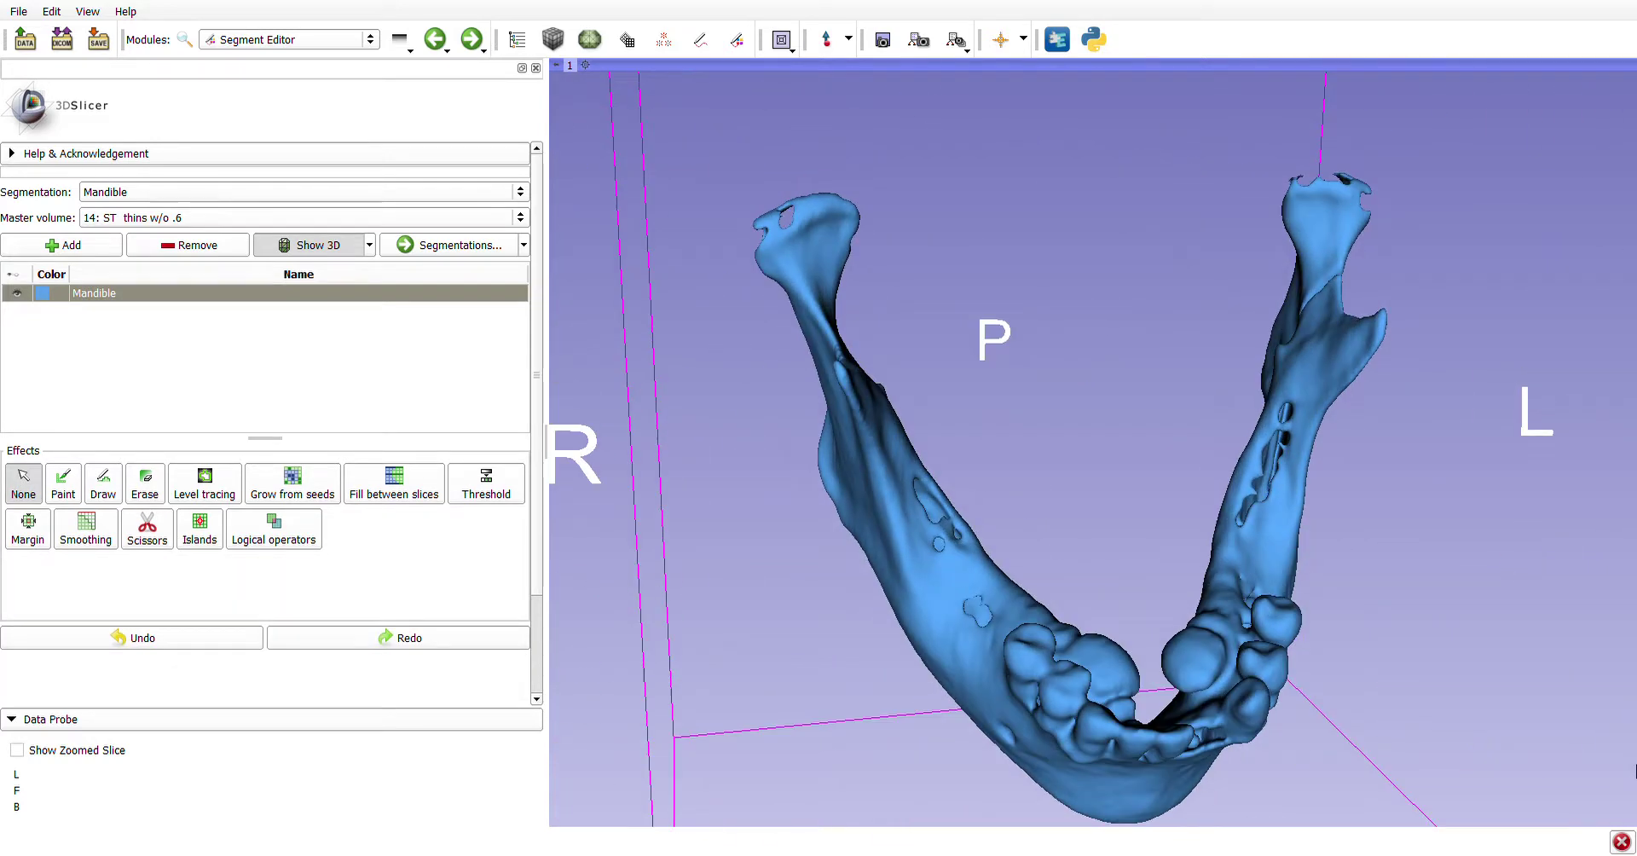
left_click_drag(1177, 743, 870, 478)
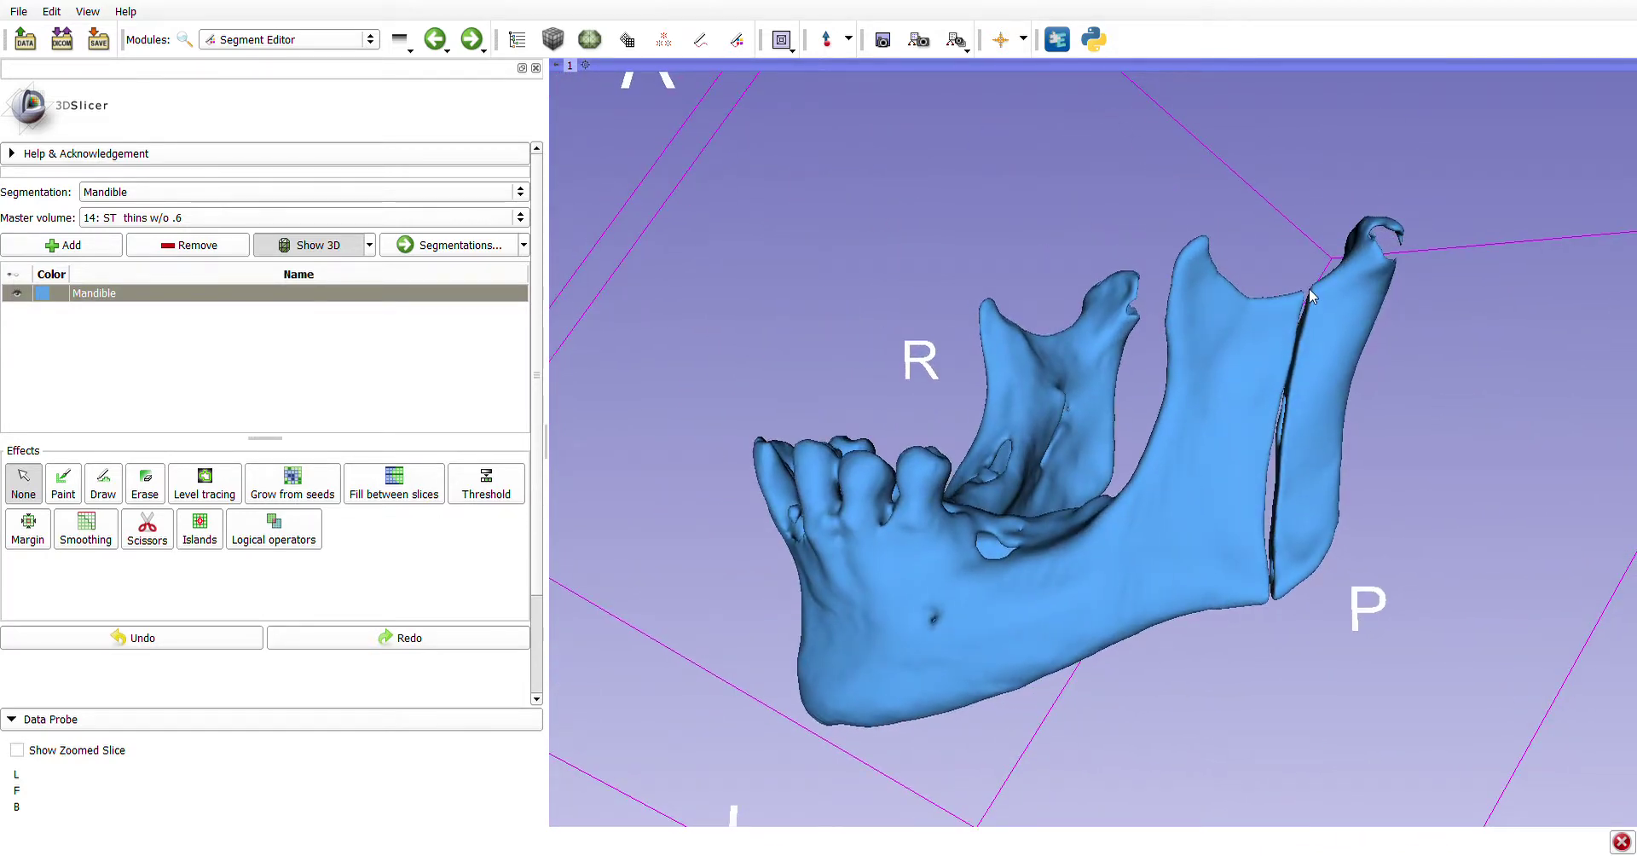
left_click_drag(990, 612, 1525, 669)
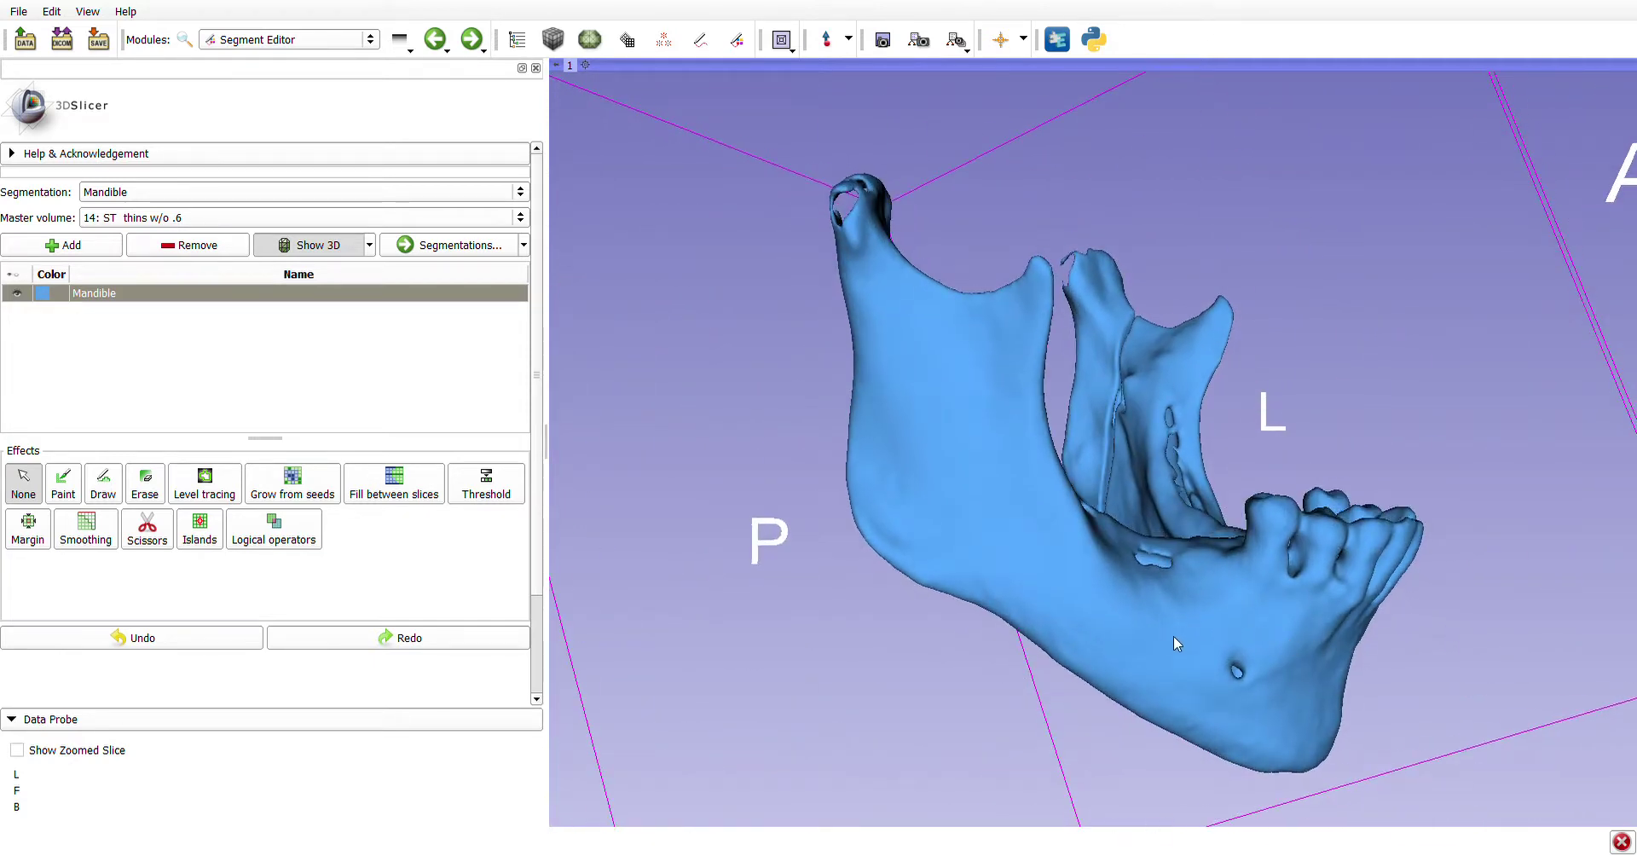
left_click_drag(1173, 638, 1170, 661)
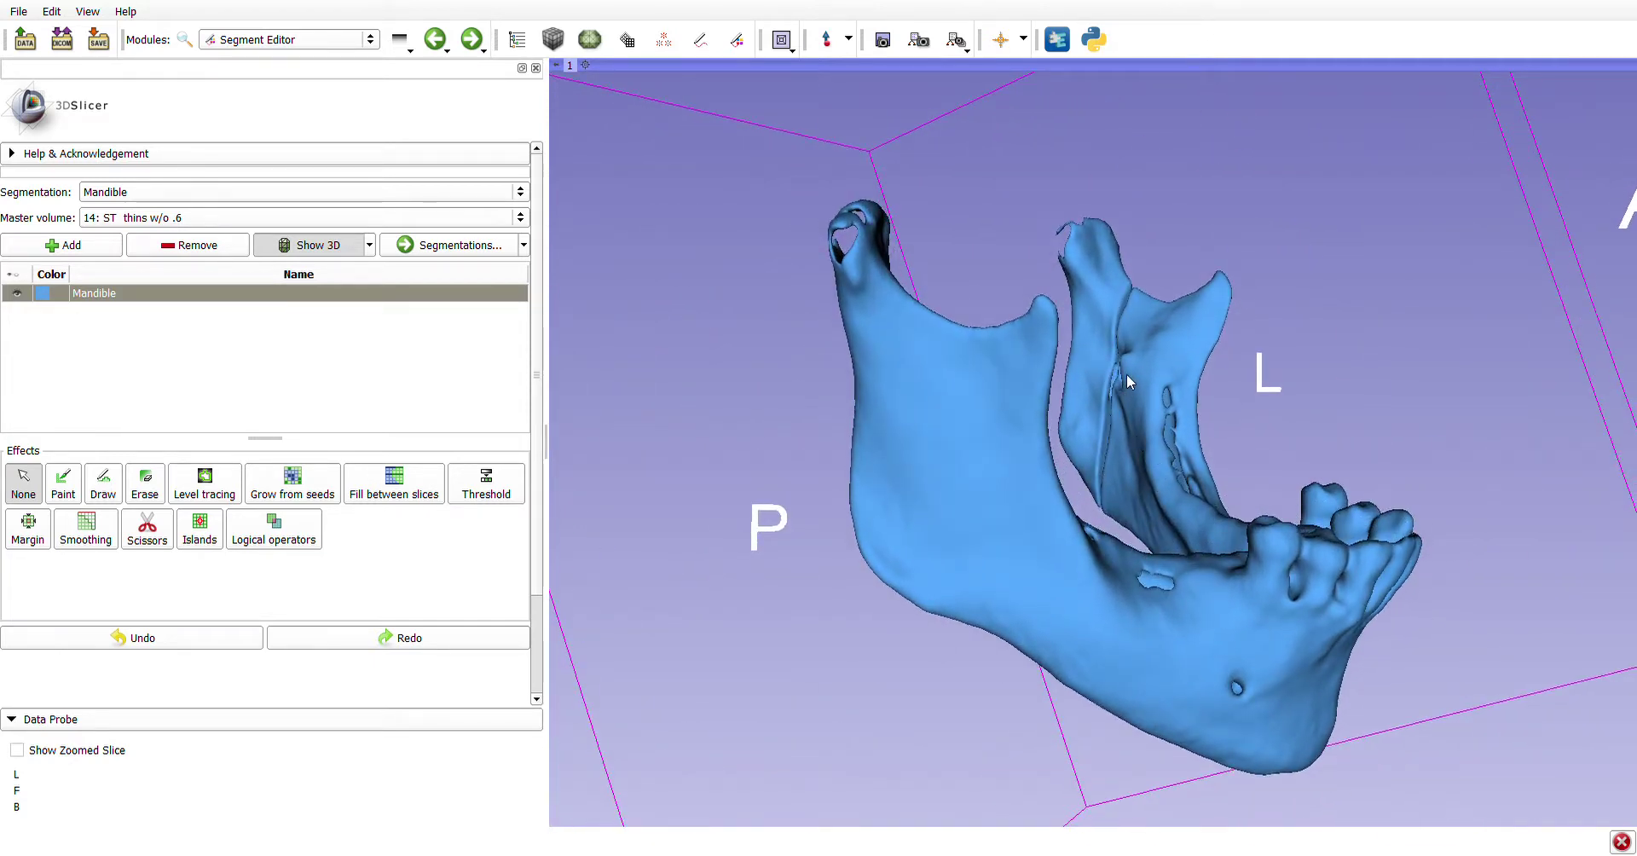
mouse_move(1127, 374)
left_mouse_down()
mouse_move(1197, 427)
mouse_move(1127, 372)
left_mouse_up()
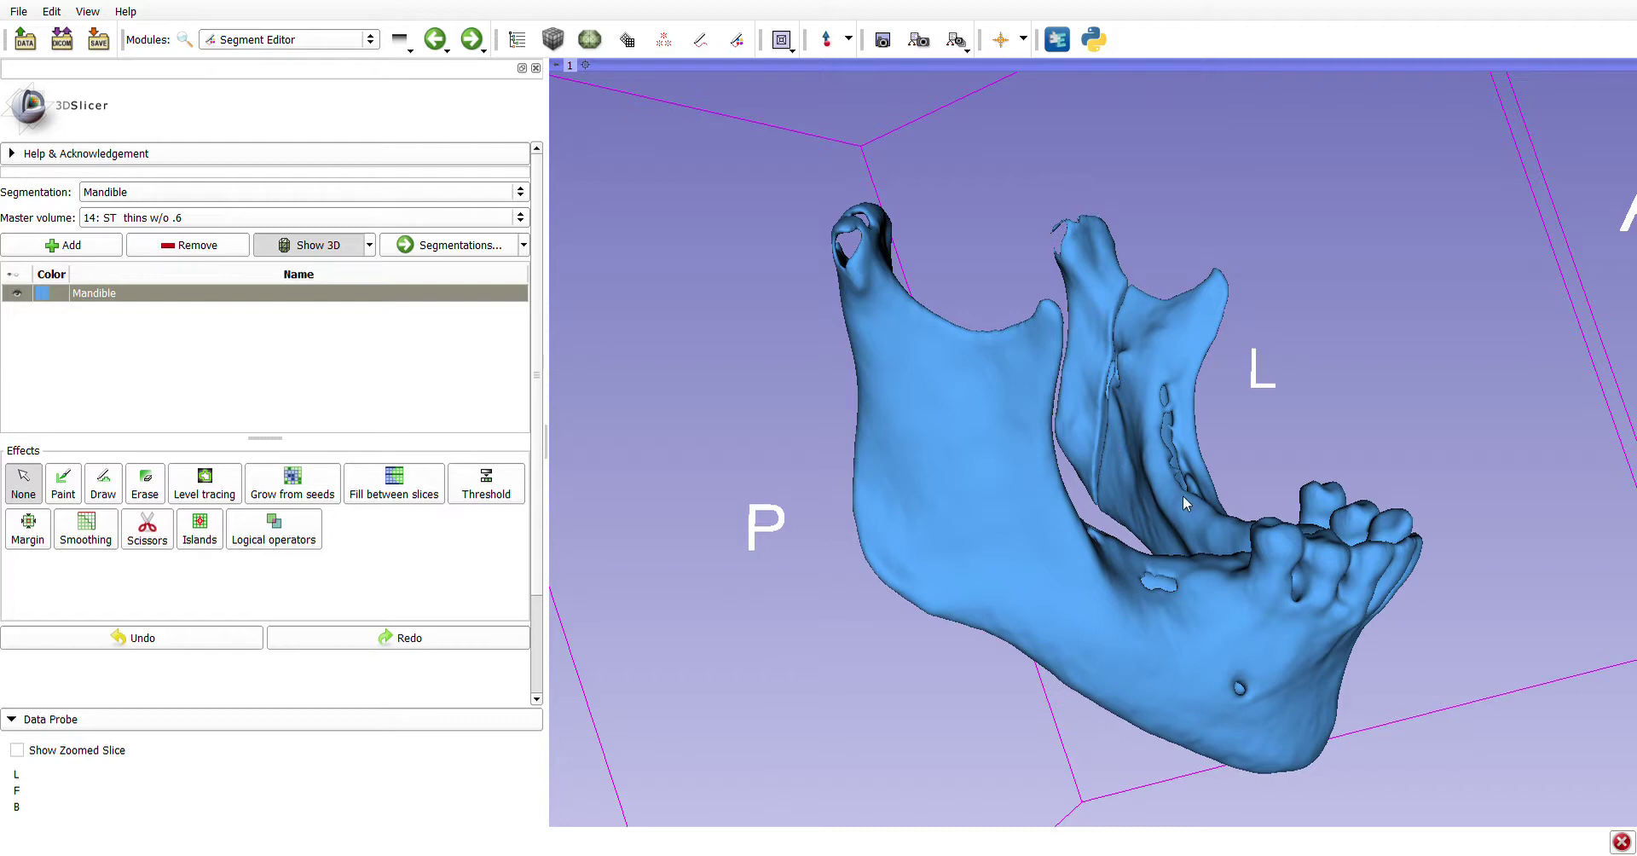
left_click_drag(1161, 482, 1140, 479)
left_click_drag(1145, 385, 1215, 528)
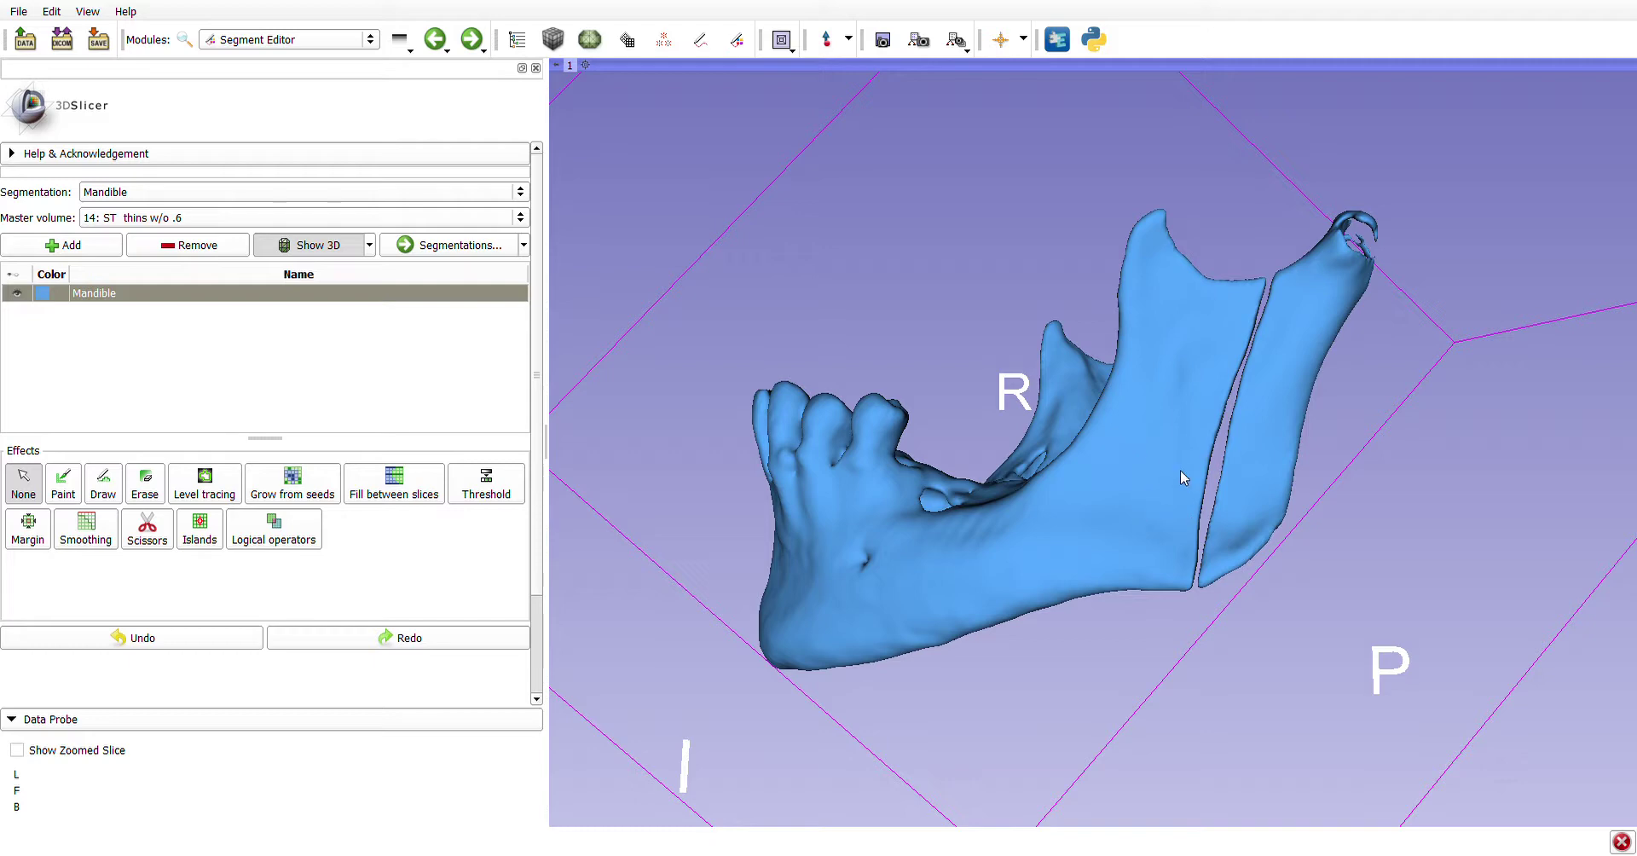
left_click_drag(1220, 484, 1324, 523)
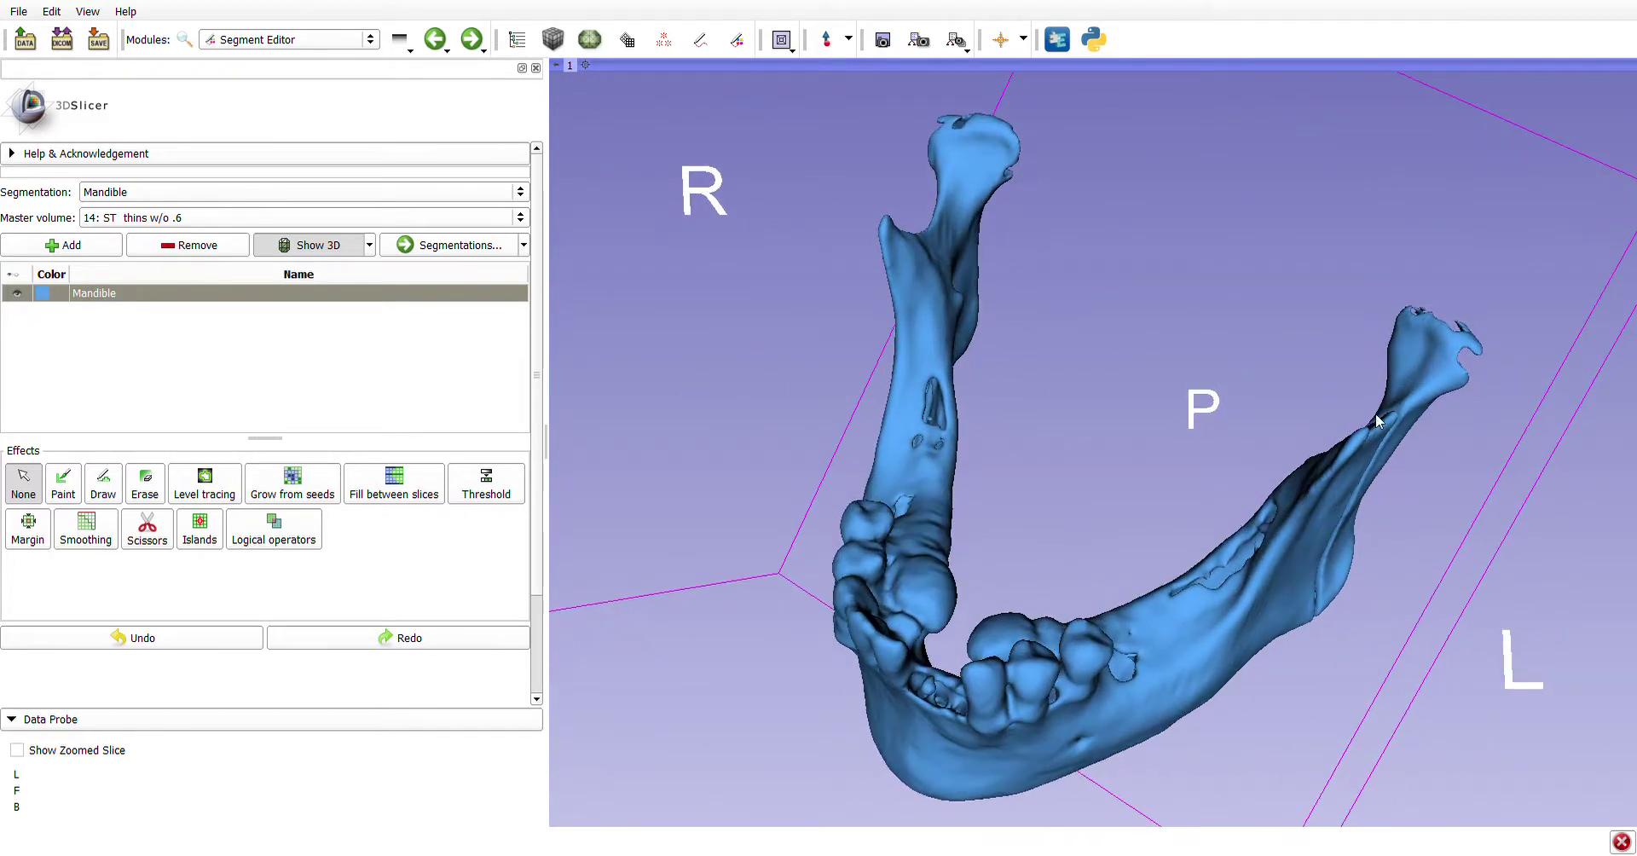
left_click_drag(1382, 415, 1225, 442)
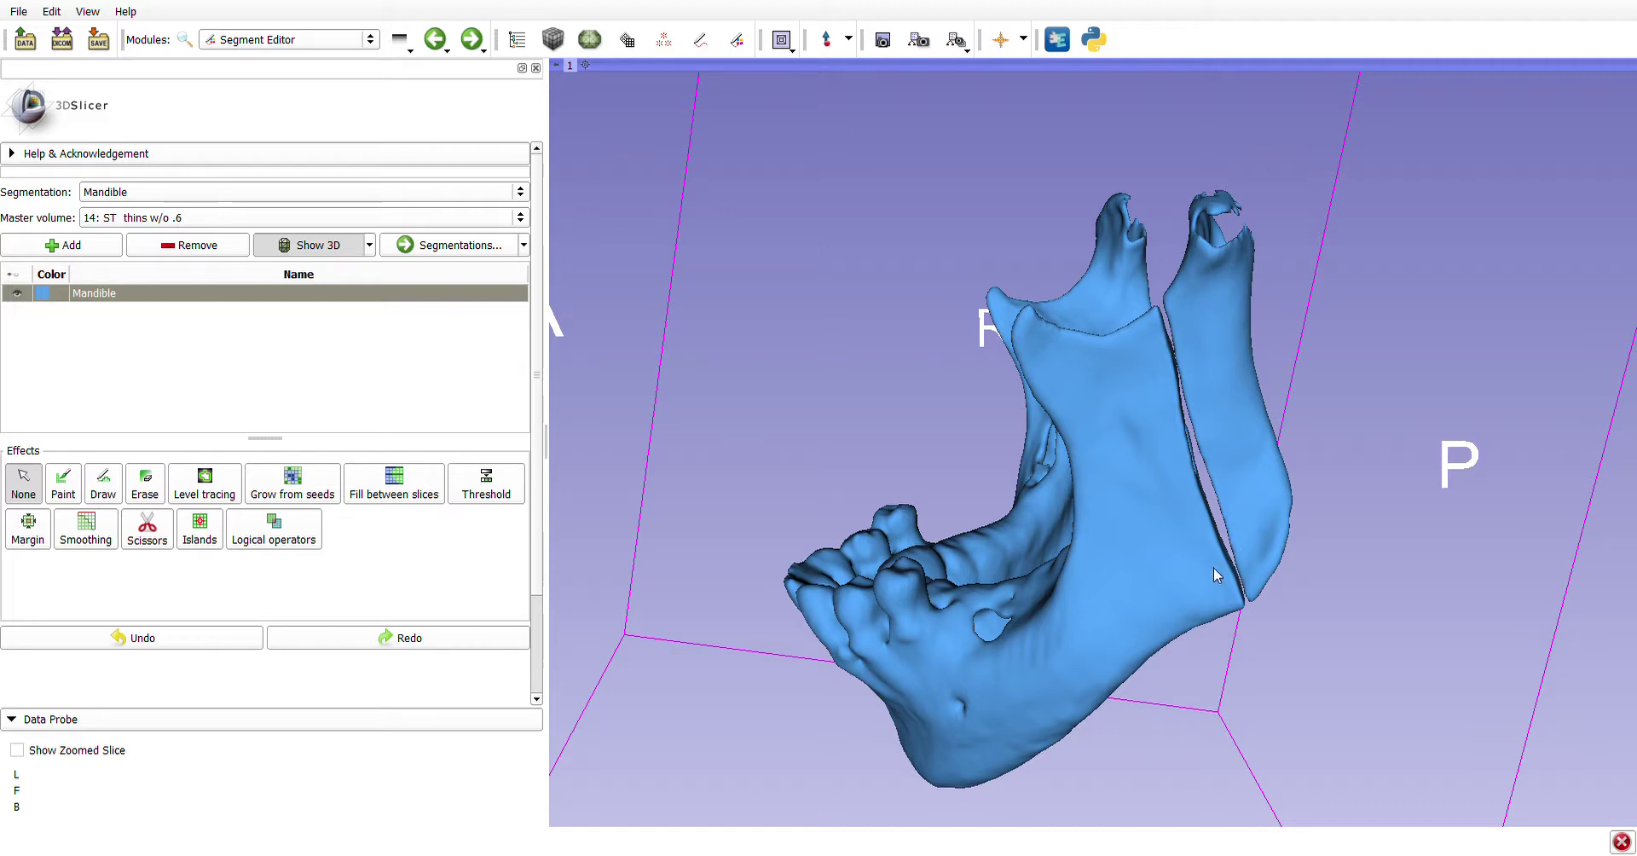
left_click_drag(1250, 542, 941, 625)
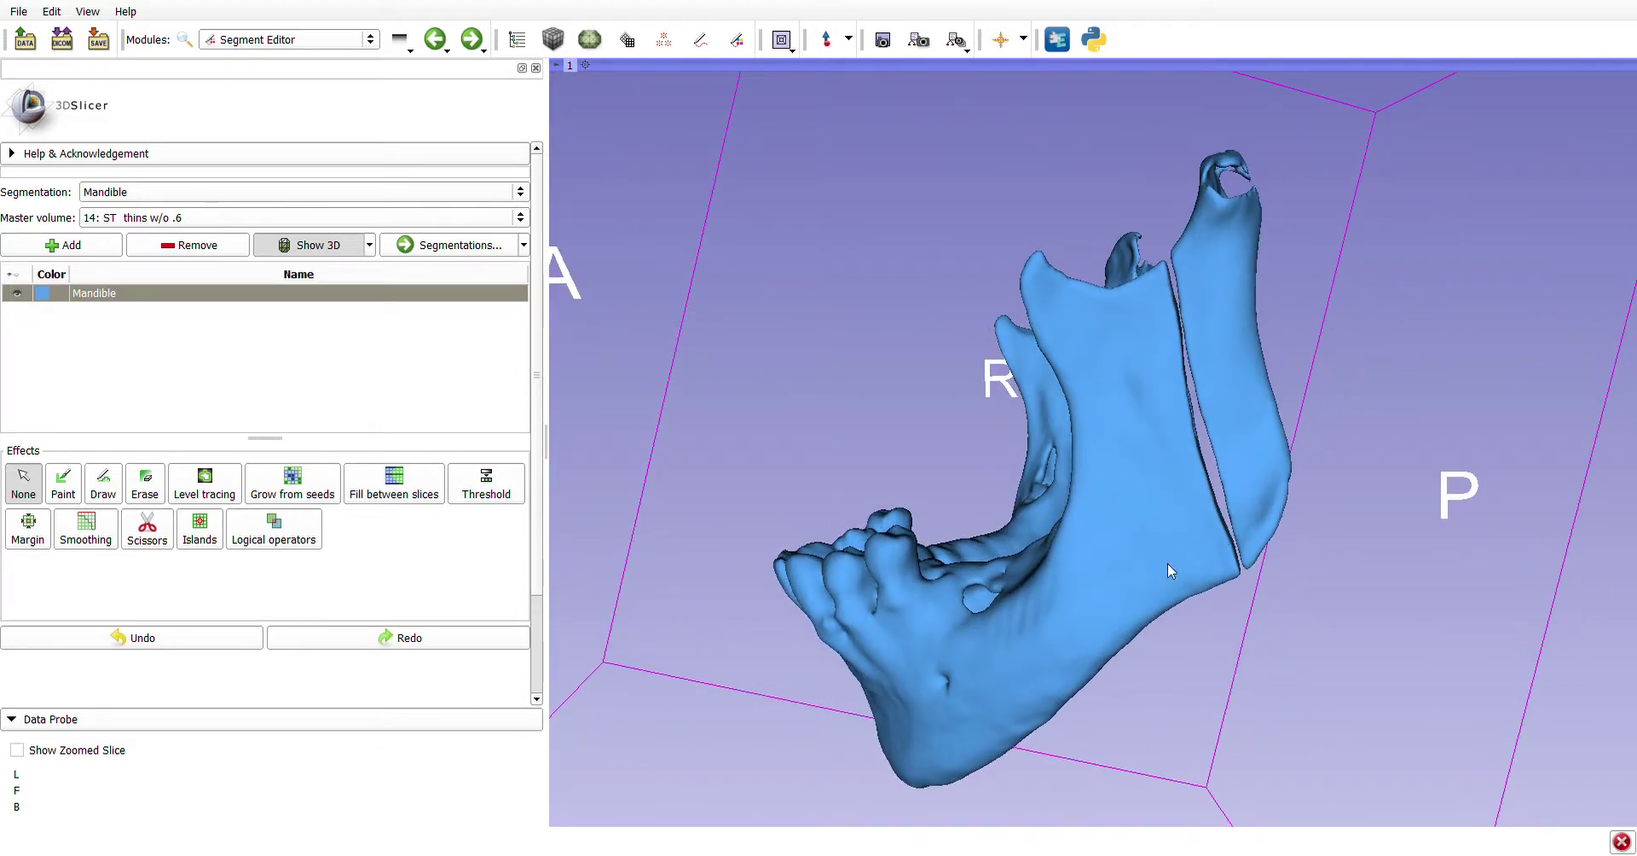
mouse_move(1157, 574)
left_mouse_down()
mouse_move(1191, 548)
mouse_move(1041, 519)
mouse_move(1100, 558)
mouse_move(1198, 555)
mouse_move(1088, 569)
mouse_move(1411, 550)
mouse_move(1153, 609)
mouse_move(1214, 675)
mouse_move(1183, 687)
mouse_move(1206, 713)
mouse_move(1200, 677)
mouse_move(1129, 627)
mouse_move(1111, 673)
mouse_move(1078, 680)
mouse_move(1162, 643)
mouse_move(1164, 542)
mouse_move(1122, 593)
mouse_move(1138, 590)
mouse_move(1117, 590)
mouse_move(1183, 569)
mouse_move(1152, 588)
left_mouse_up()
scroll(1134, 636, "down", 3)
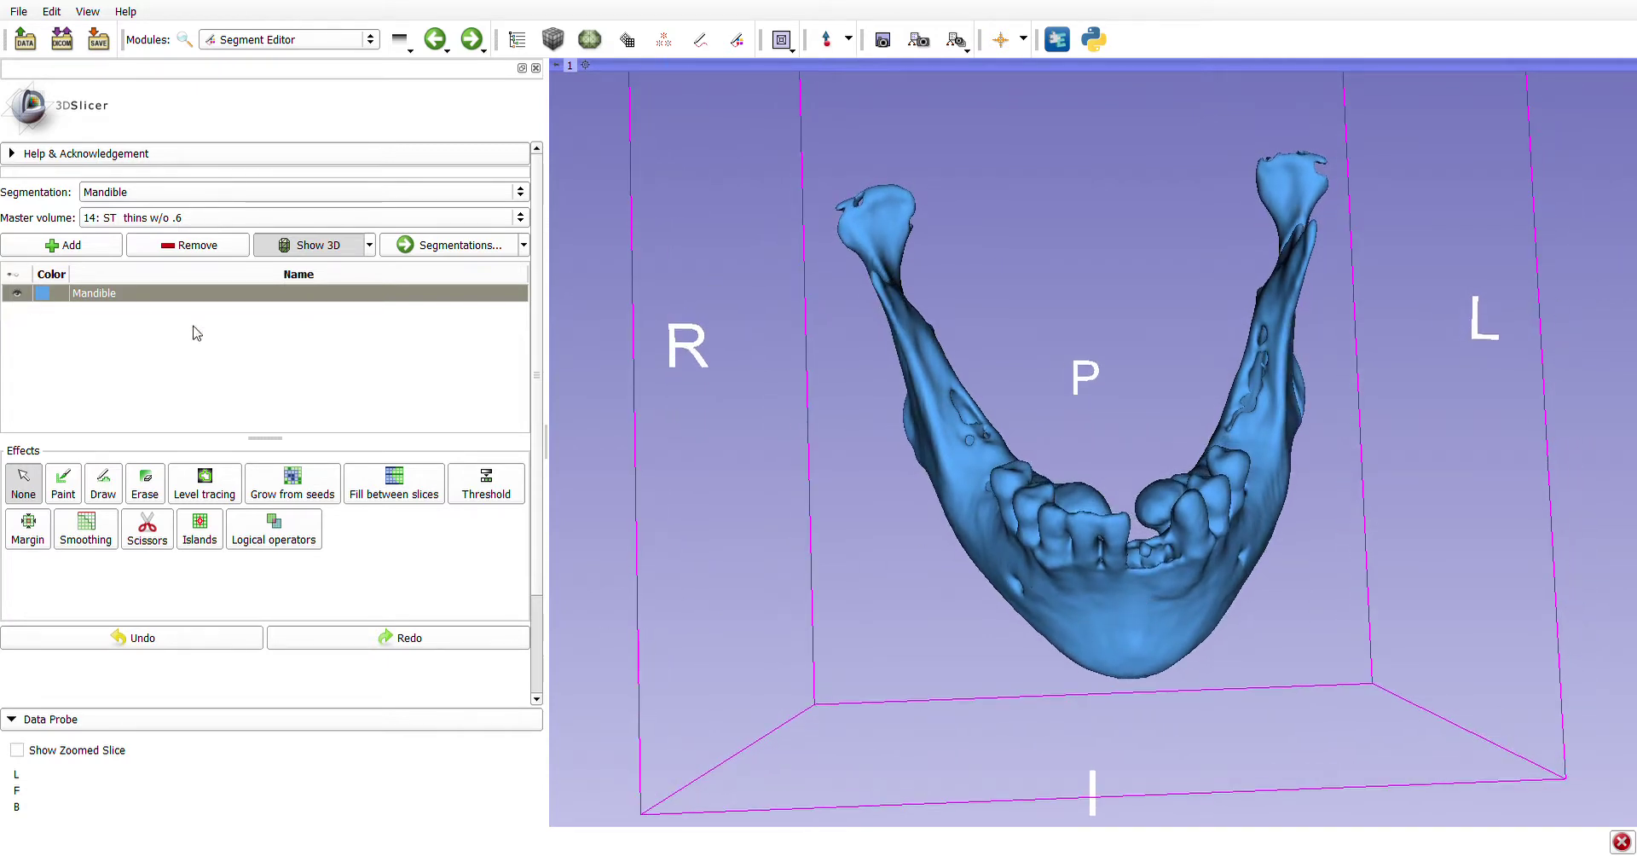
Step: Trace a free-form Scissors cut along the opposite ramus and body for the sagittal split
left_click(152, 528)
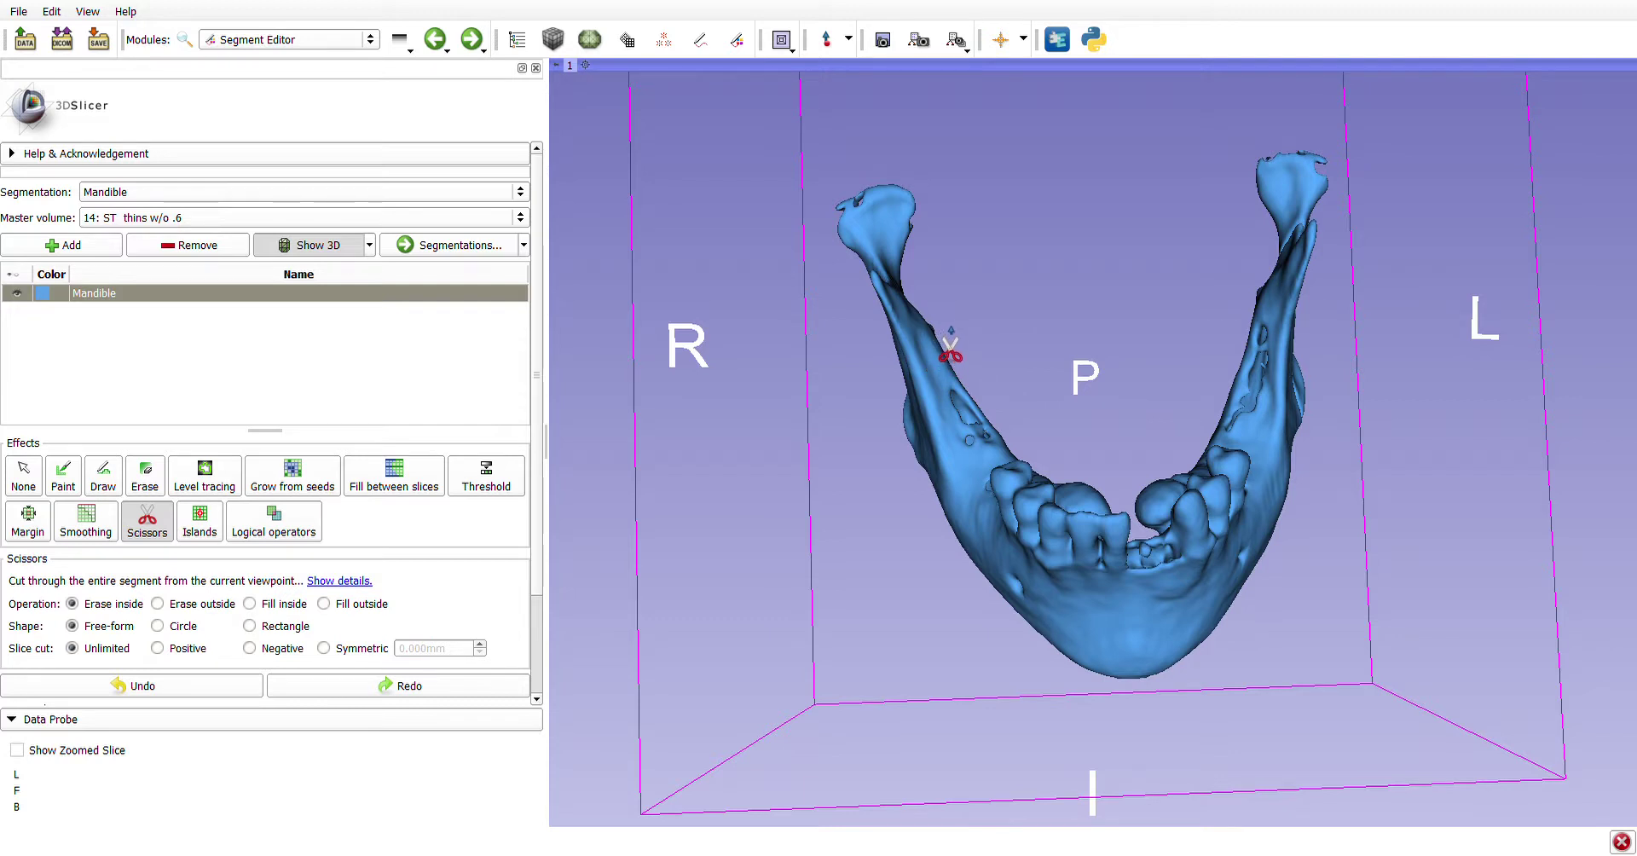
mouse_move(951, 349)
left_mouse_down()
mouse_move(968, 475)
mouse_move(953, 527)
mouse_move(978, 466)
mouse_move(941, 326)
left_mouse_up()
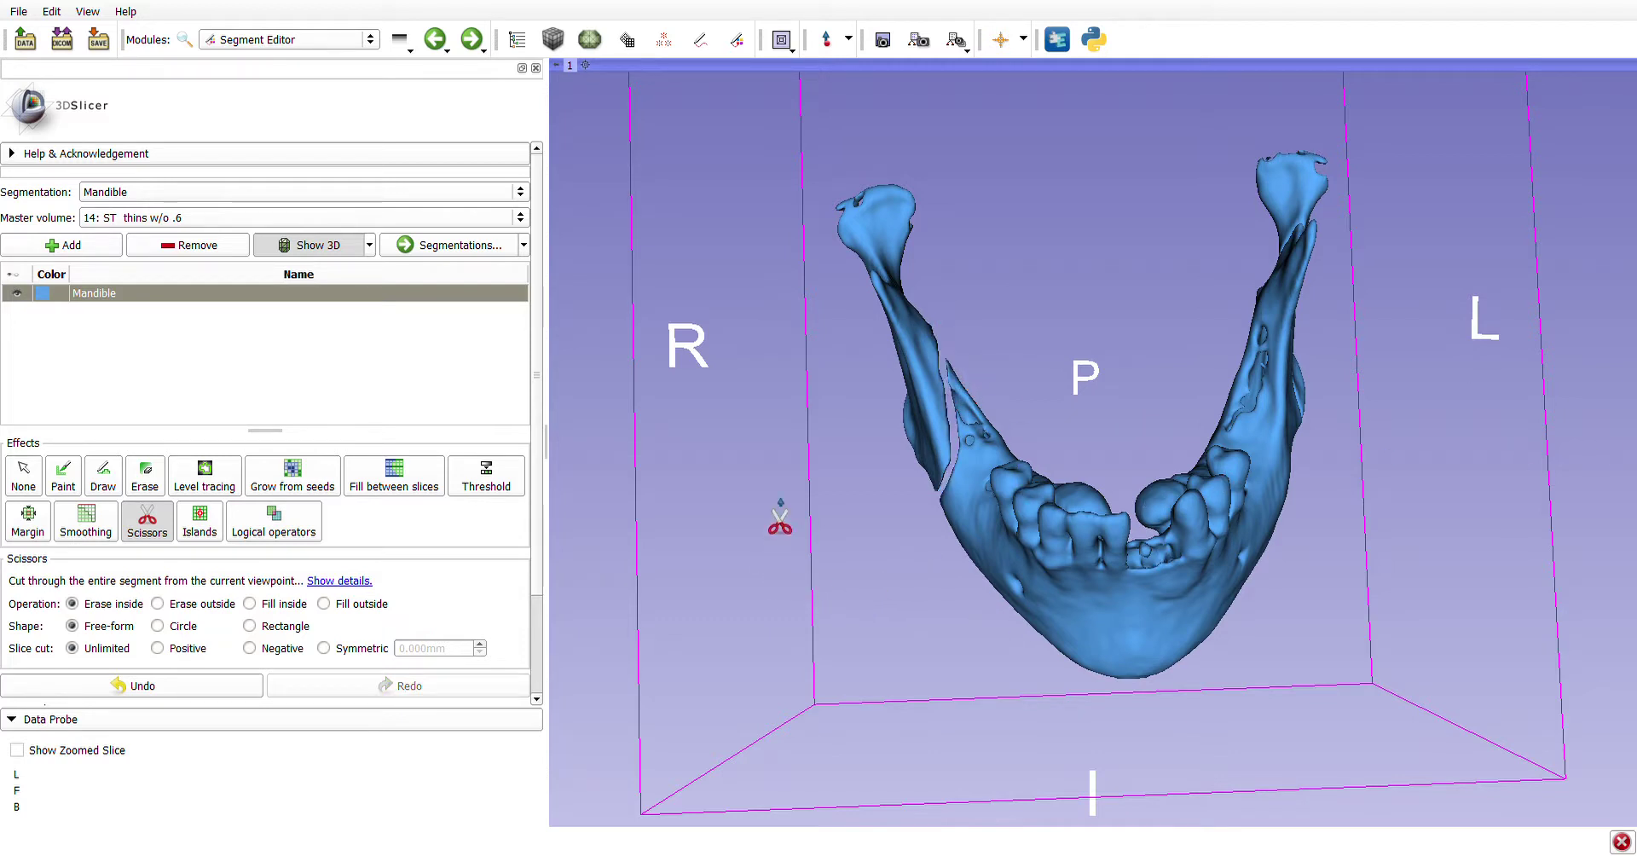
left_click(39, 477)
Step: Orbit and tilt the mandible to examine the sagittal split's gap along the right body
left_click_drag(1168, 656, 1000, 533)
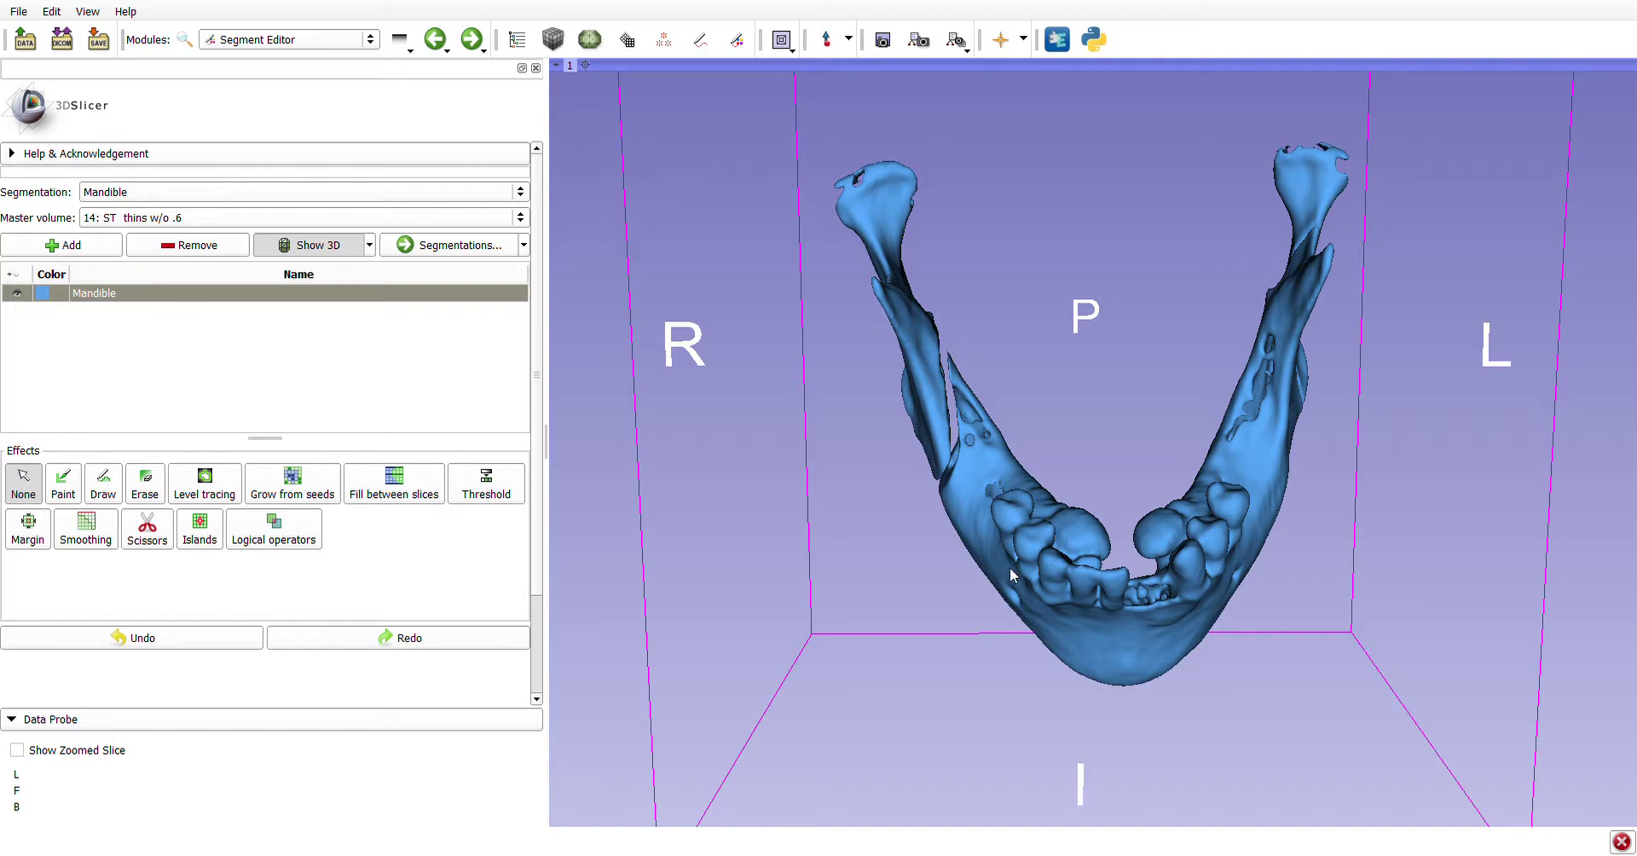
left_click_drag(1004, 555, 986, 516)
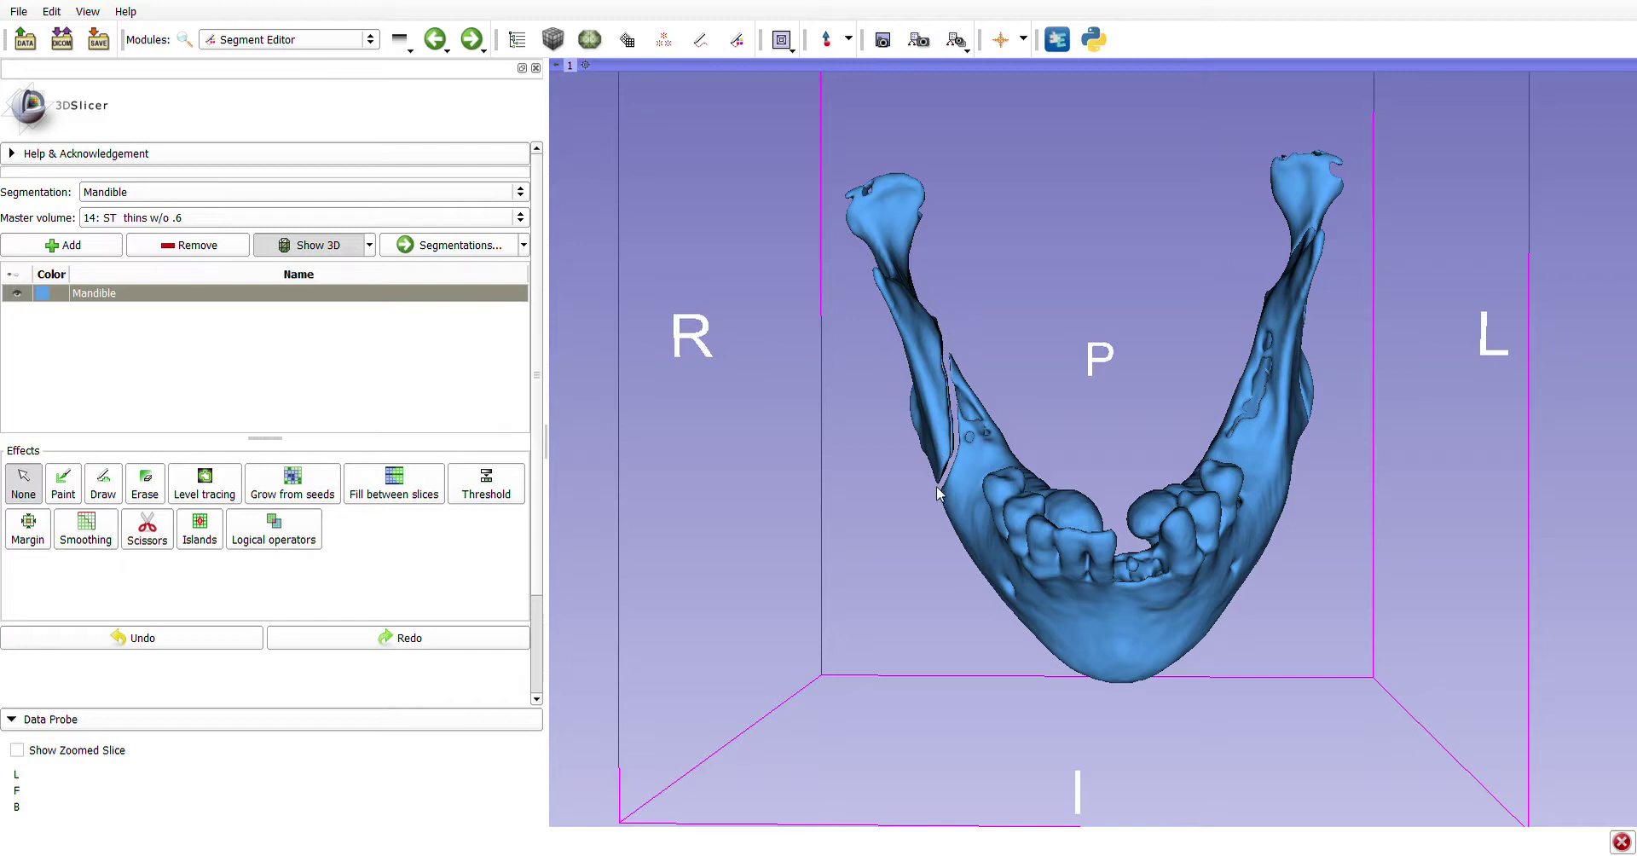
mouse_move(941, 496)
left_mouse_down()
mouse_move(944, 530)
mouse_move(926, 510)
left_mouse_up()
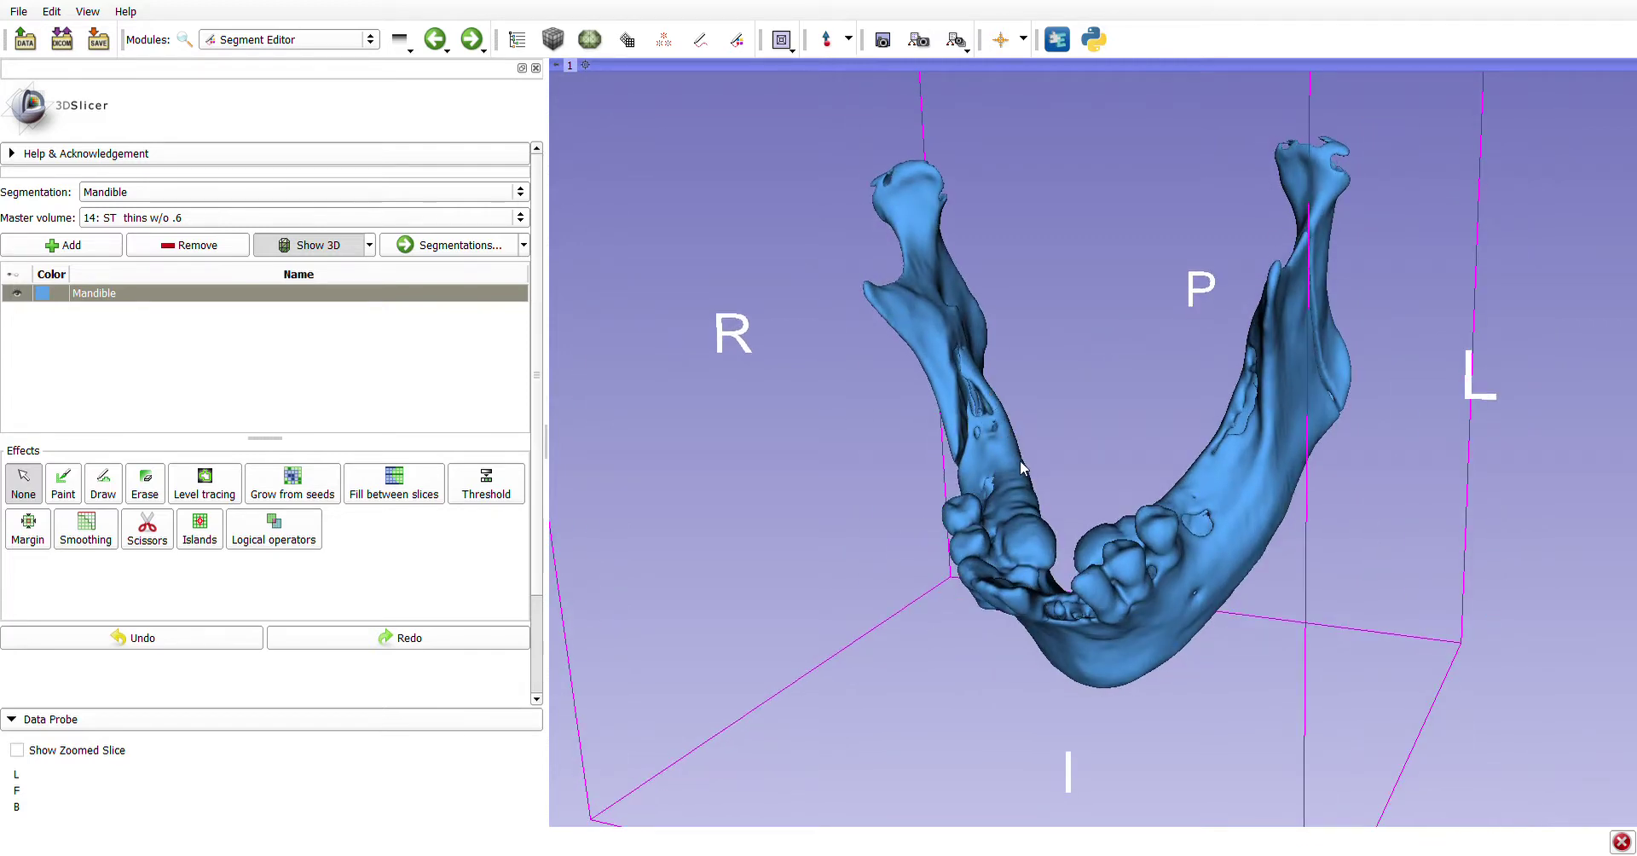
left_click_drag(1020, 462, 976, 333)
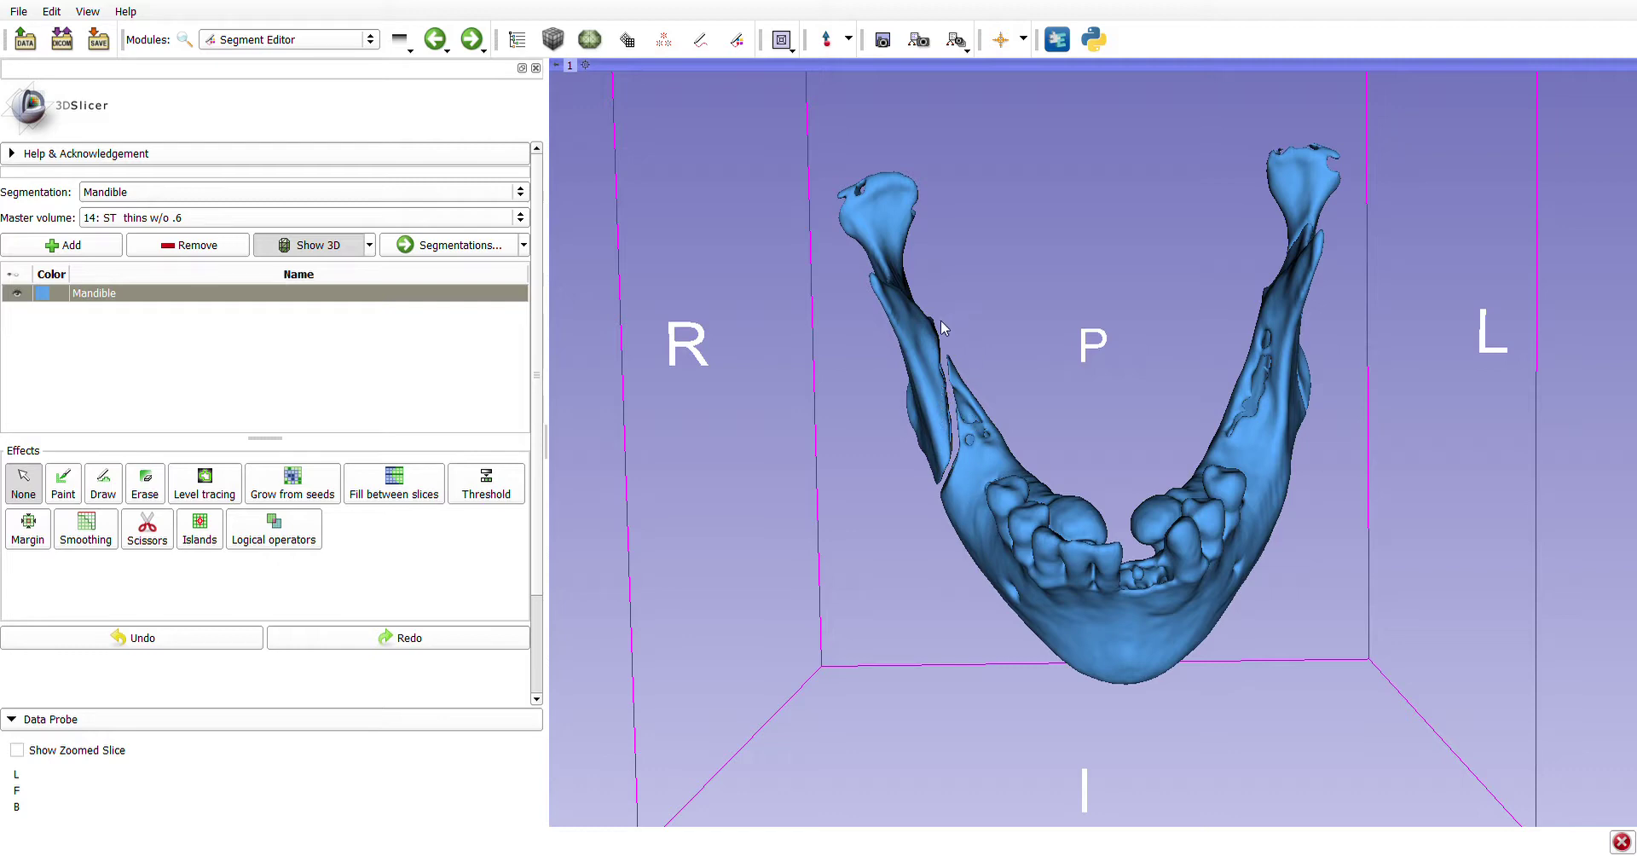
left_click_drag(1013, 574, 862, 584)
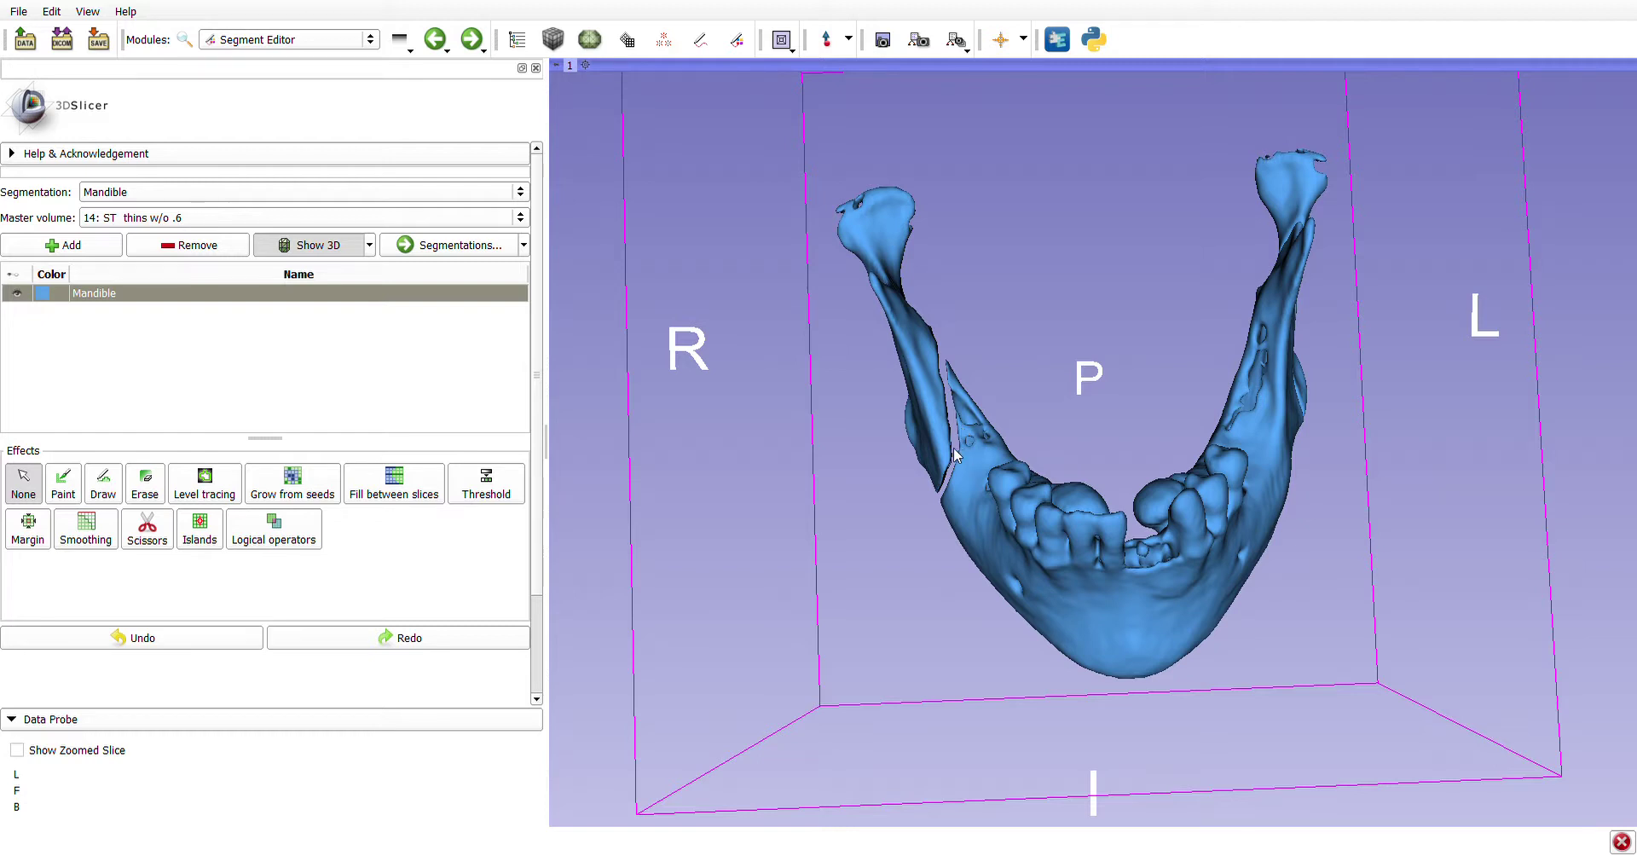
mouse_move(965, 450)
left_mouse_down()
mouse_move(961, 473)
mouse_move(943, 428)
mouse_move(951, 474)
mouse_move(992, 521)
mouse_move(948, 427)
left_mouse_up()
left_click_drag(992, 506, 1006, 539)
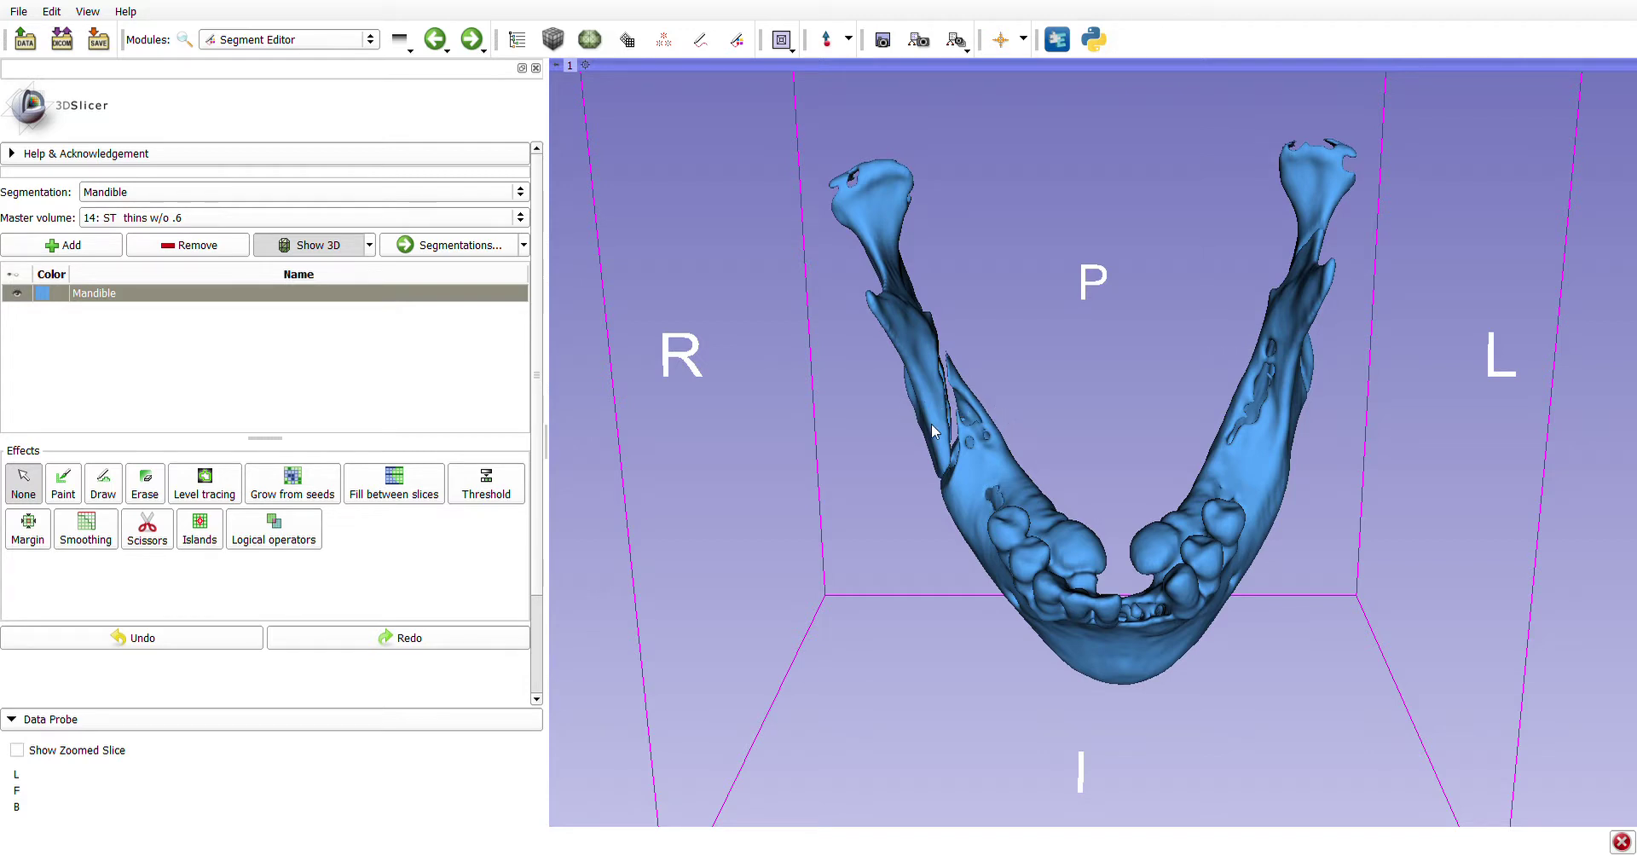
left_click_drag(927, 455, 903, 464)
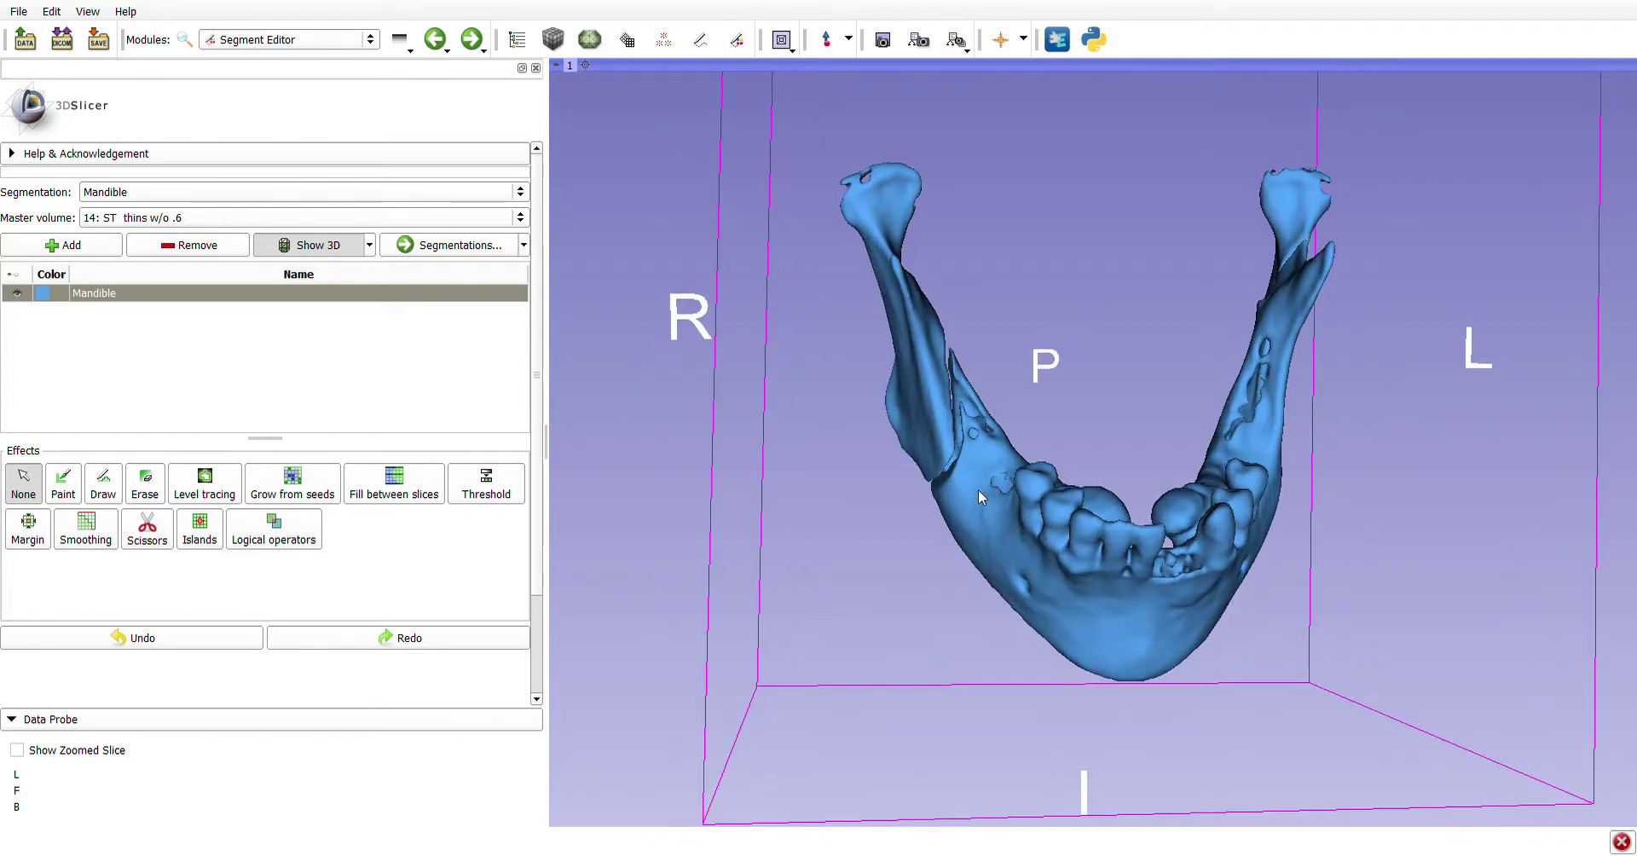
left_click_drag(977, 508, 943, 539)
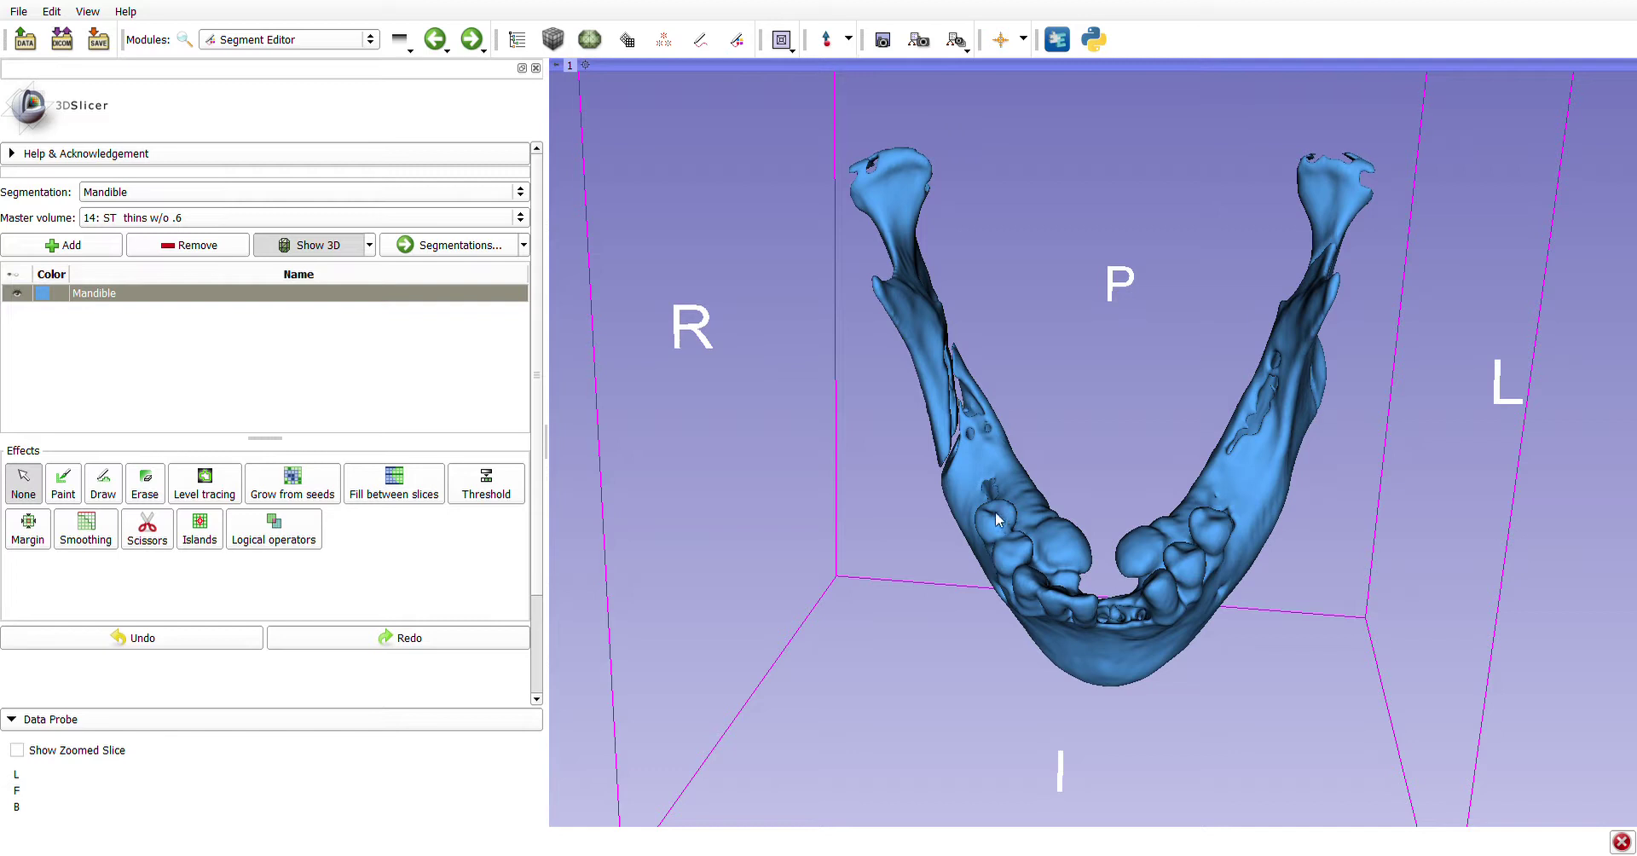
left_click_drag(998, 518, 1269, 223)
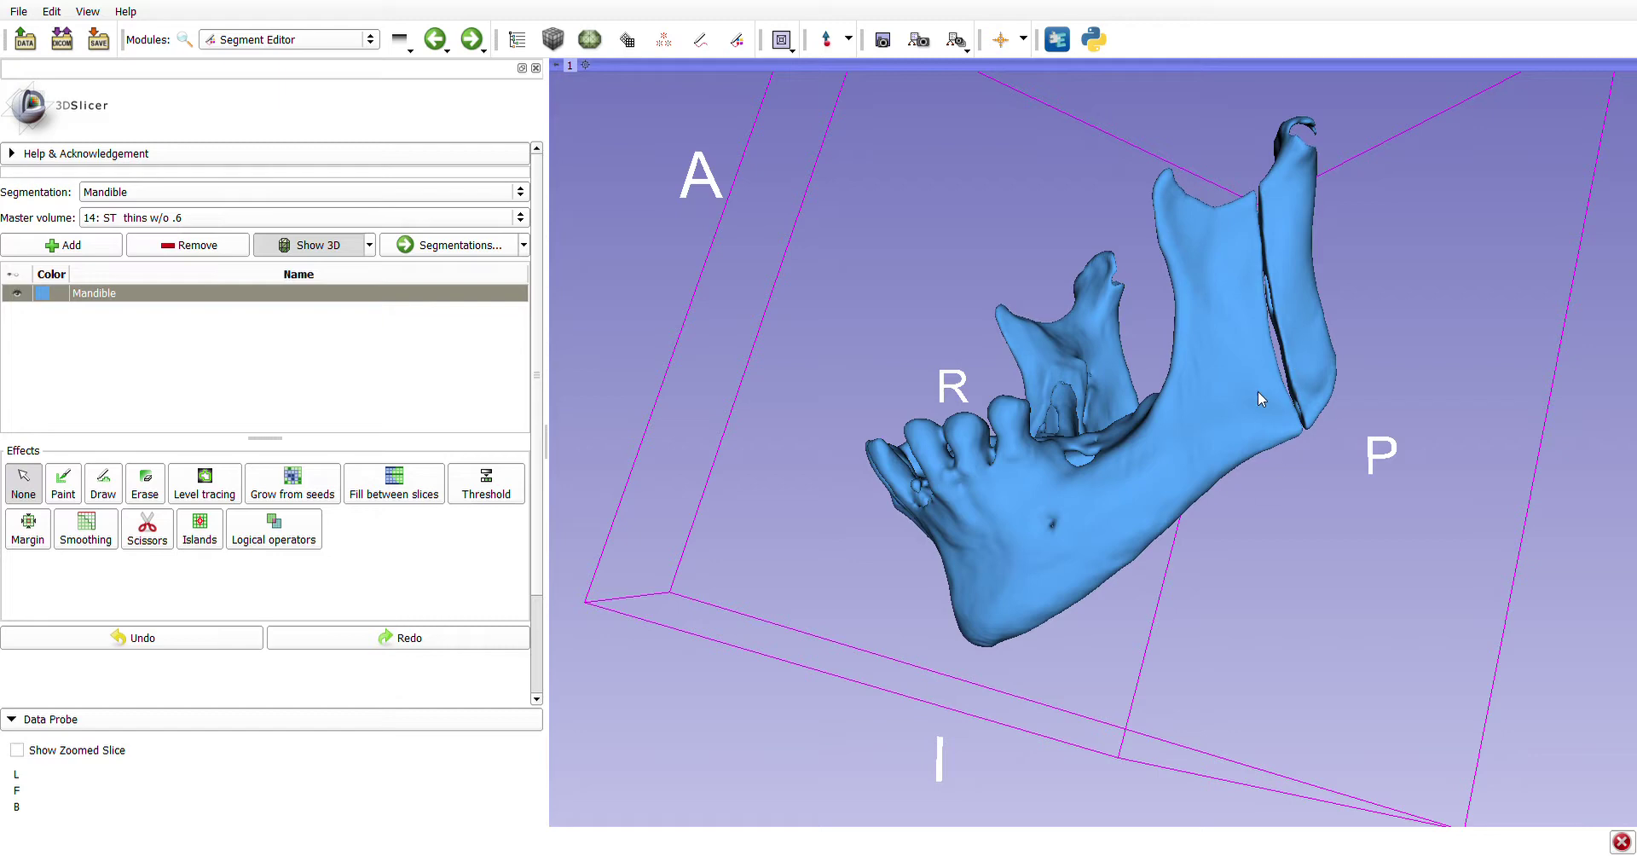
left_click_drag(1258, 397, 973, 390)
left_click_drag(1181, 588, 1509, 259)
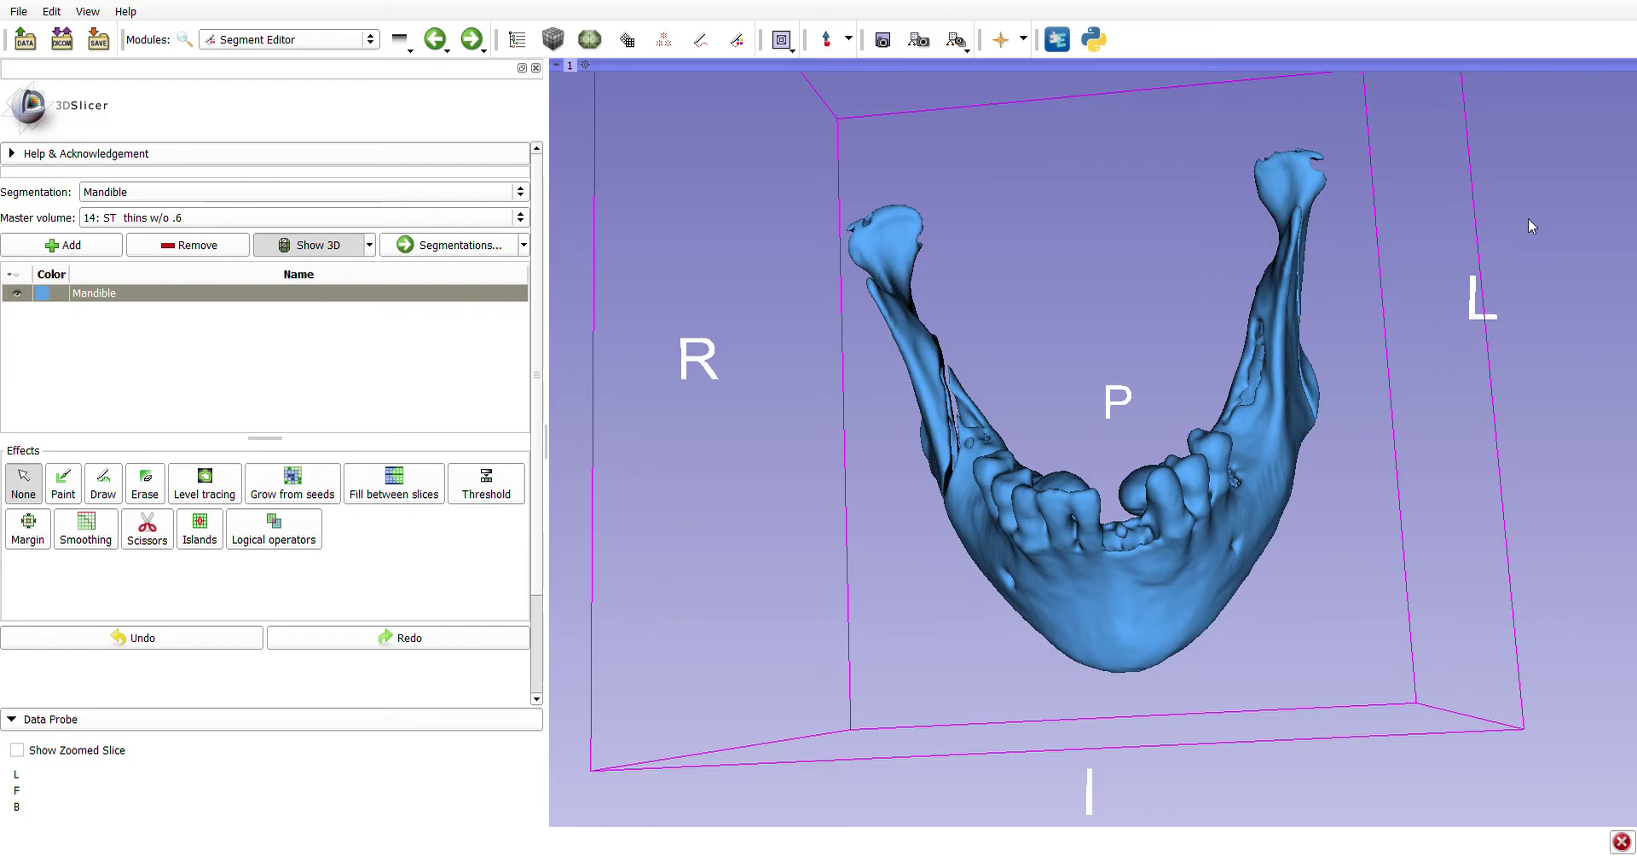